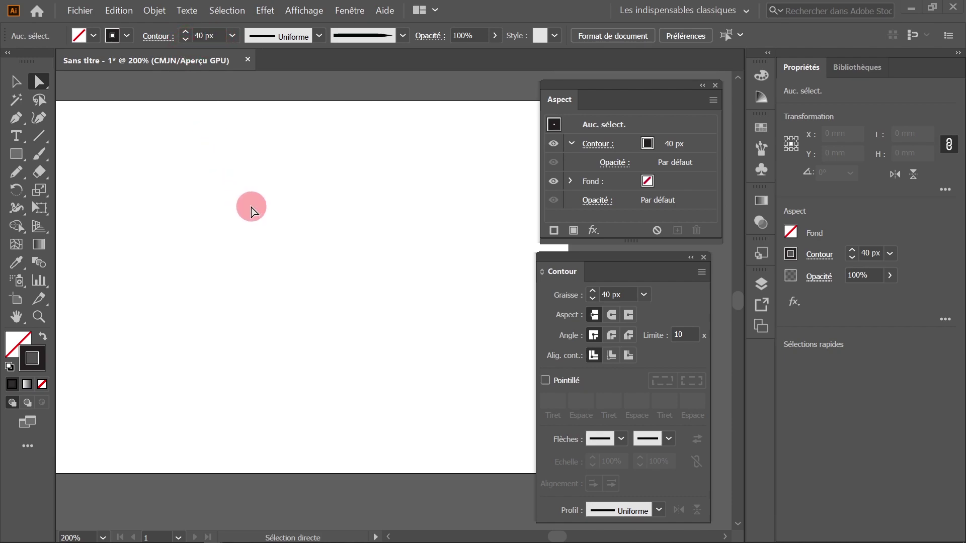
# - Draw a tall two-anchor curved path with the Pen tool and select the 40 px black stroke
pyautogui.click(16, 119)
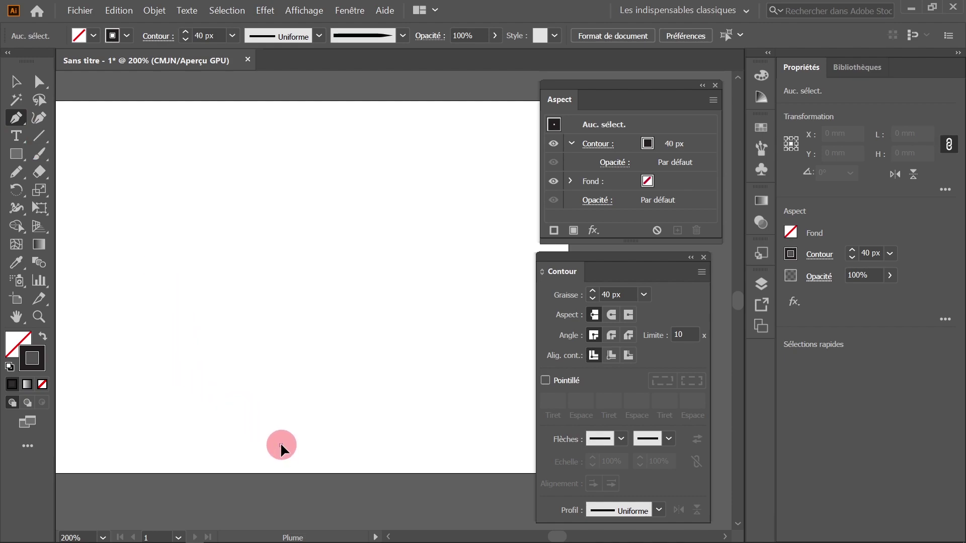
pyautogui.moveTo(281, 445); pyautogui.dragTo(280, 427)
pyautogui.moveTo(288, 149); pyautogui.dragTo(318, 116)
pyautogui.click(15, 81)
pyautogui.click(282, 147)
pyautogui.click(316, 222)
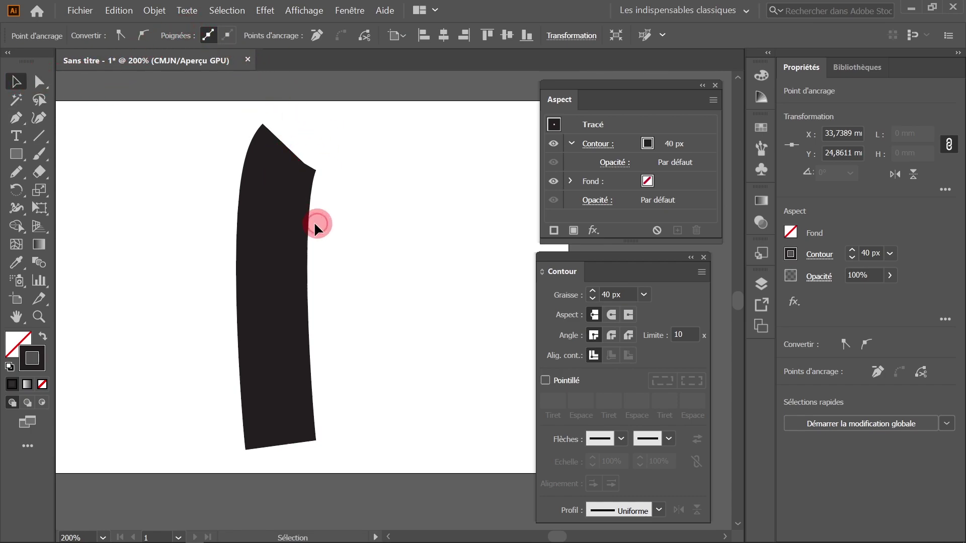
pyautogui.click(274, 222)
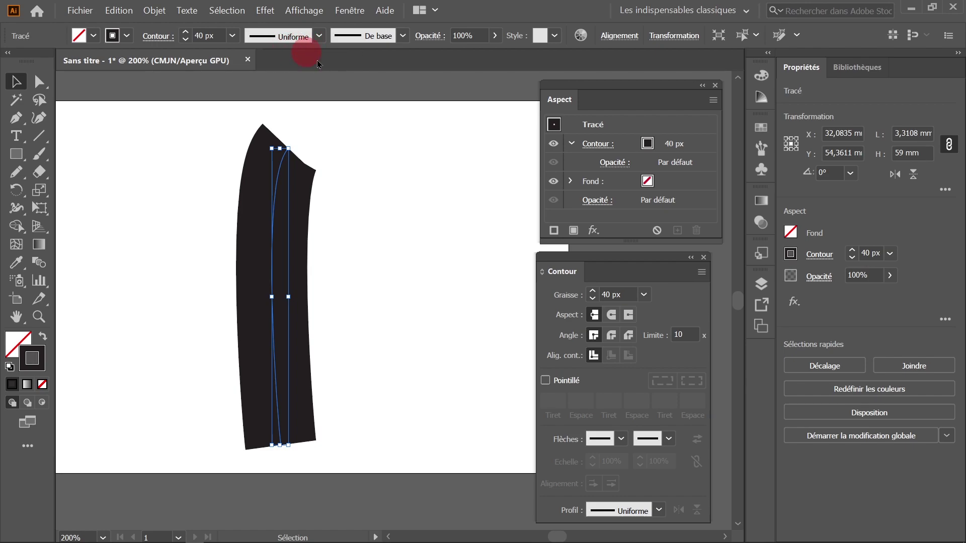
# - Apply the lens-shaped Width Profile 1 to the stroke and flip it horizontally
pyautogui.moveTo(586, 262); pyautogui.dragTo(585, 261)
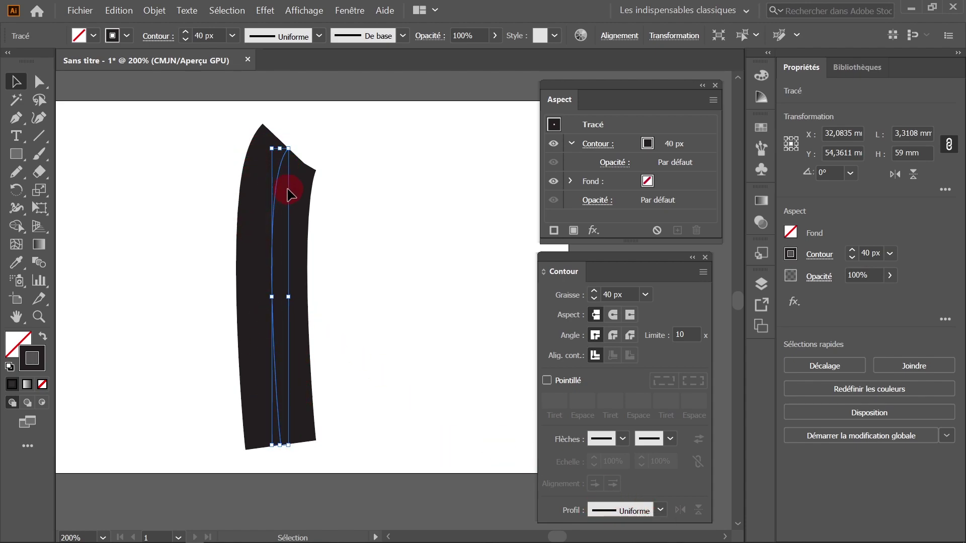
pyautogui.click(320, 41)
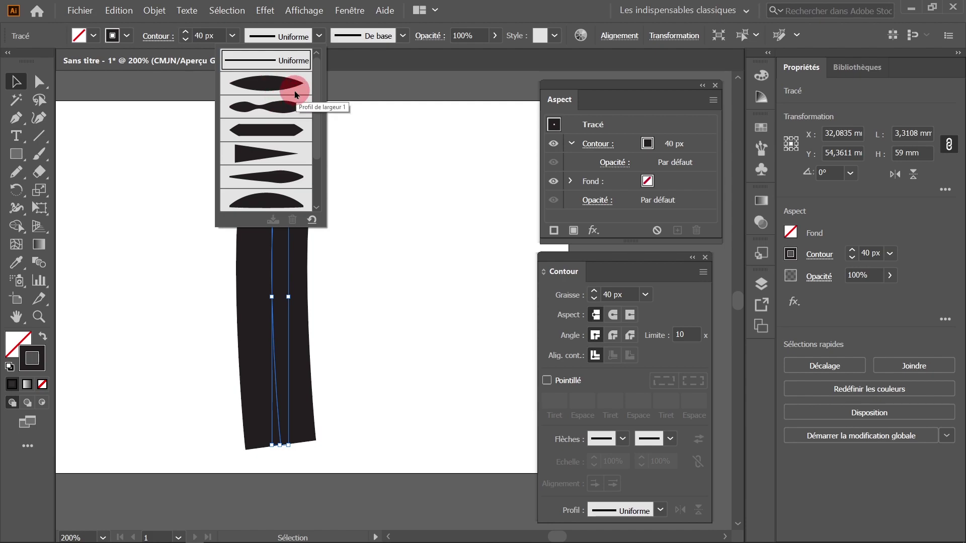
pyautogui.click(266, 90)
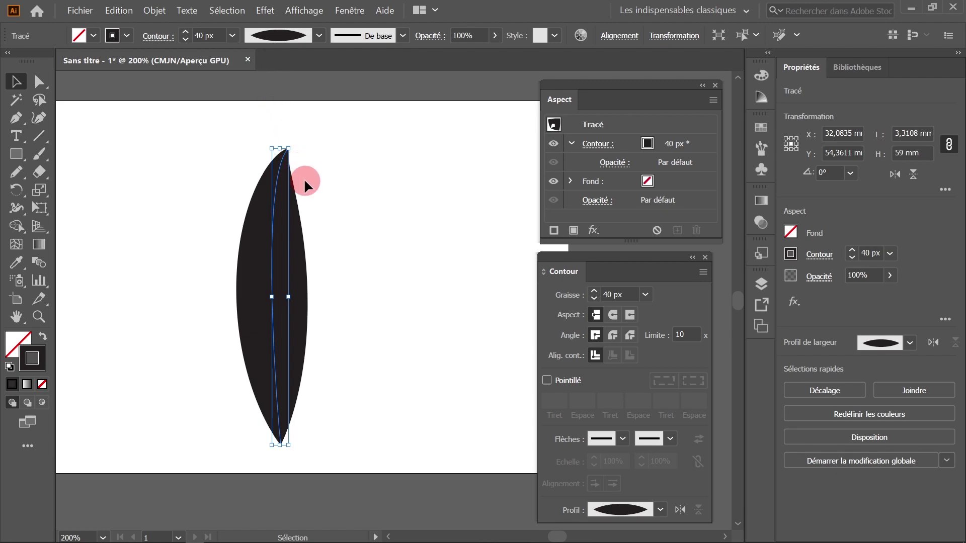
pyautogui.click(323, 402)
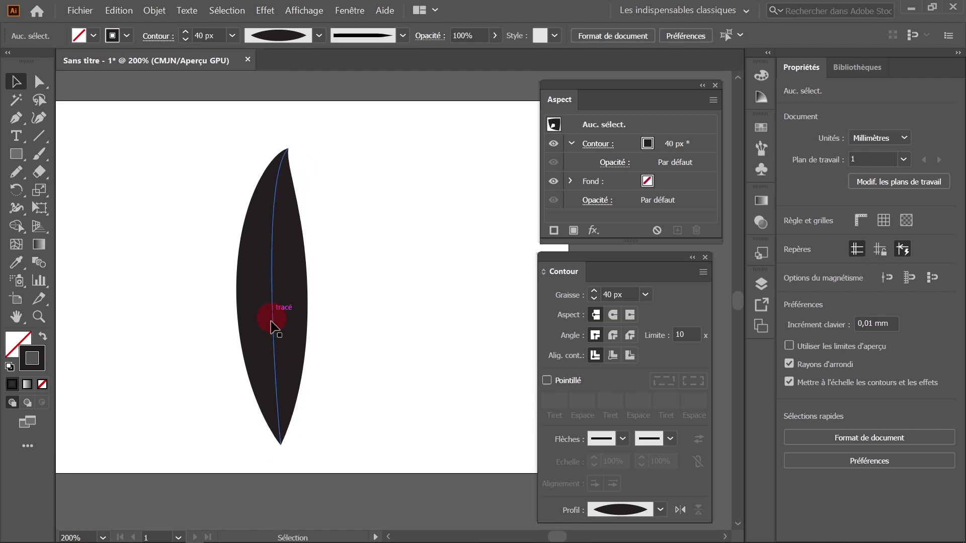
pyautogui.click(274, 300)
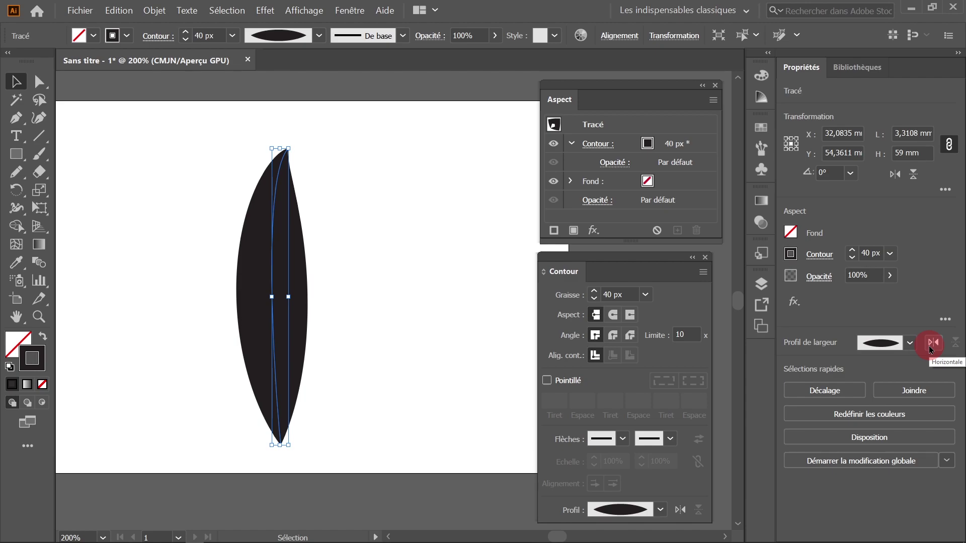
pyautogui.click(930, 347)
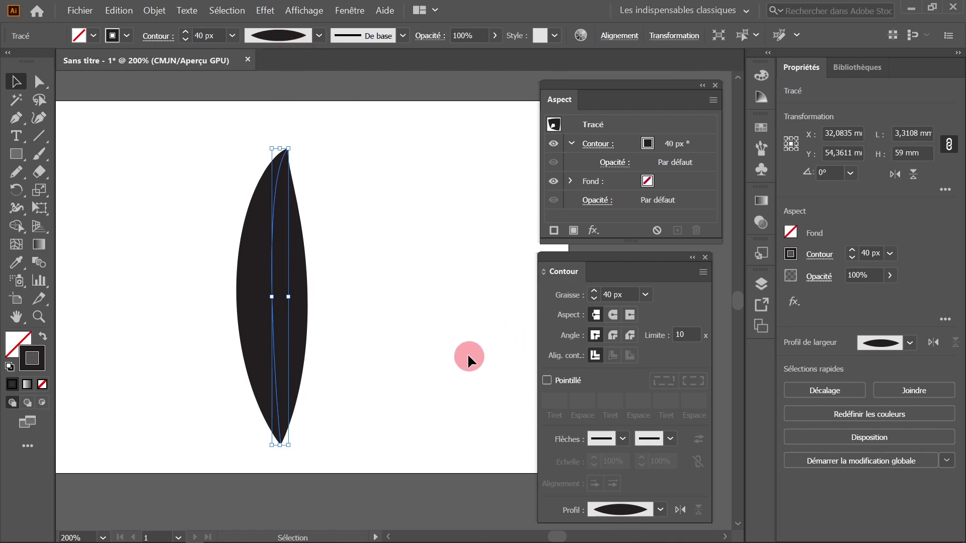
pyautogui.click(320, 36)
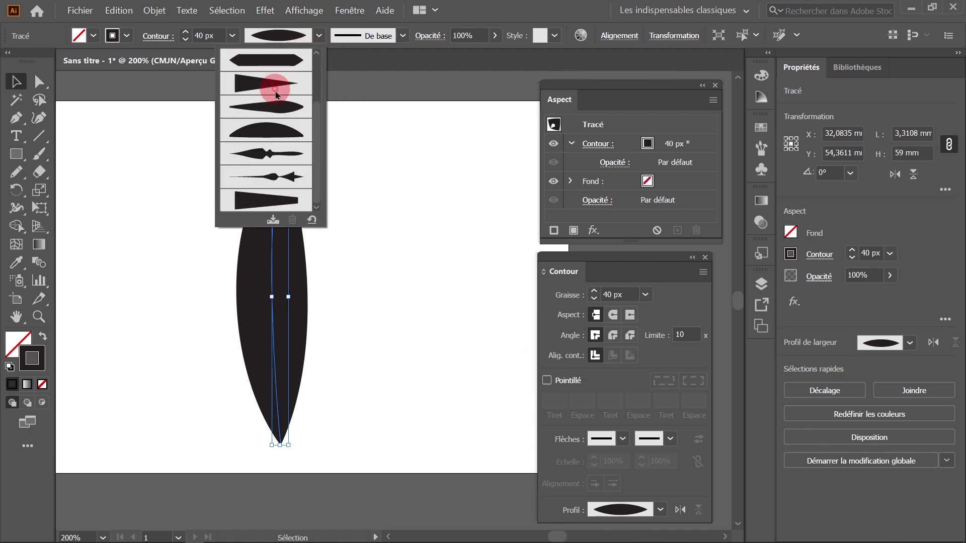
# - Preview the arched, triangular tapering and double-bulge width profiles on the stroke
pyautogui.click(263, 137)
pyautogui.click(320, 36)
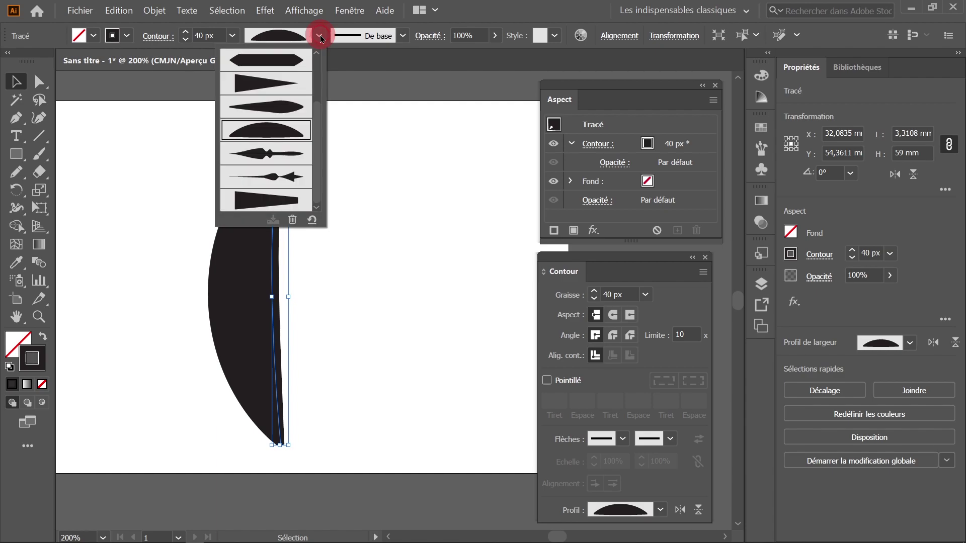
pyautogui.click(268, 87)
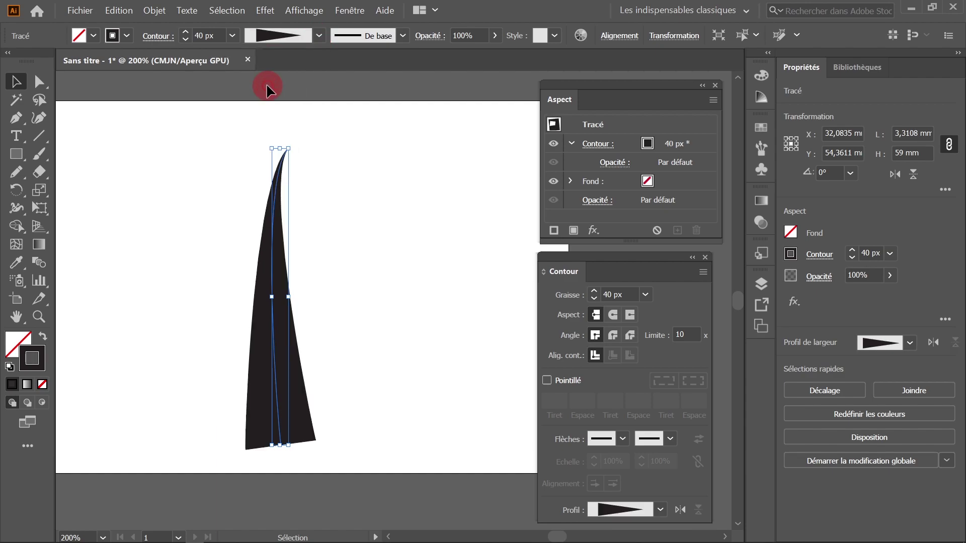
pyautogui.click(320, 40)
pyautogui.scroll(1, 274, 91)
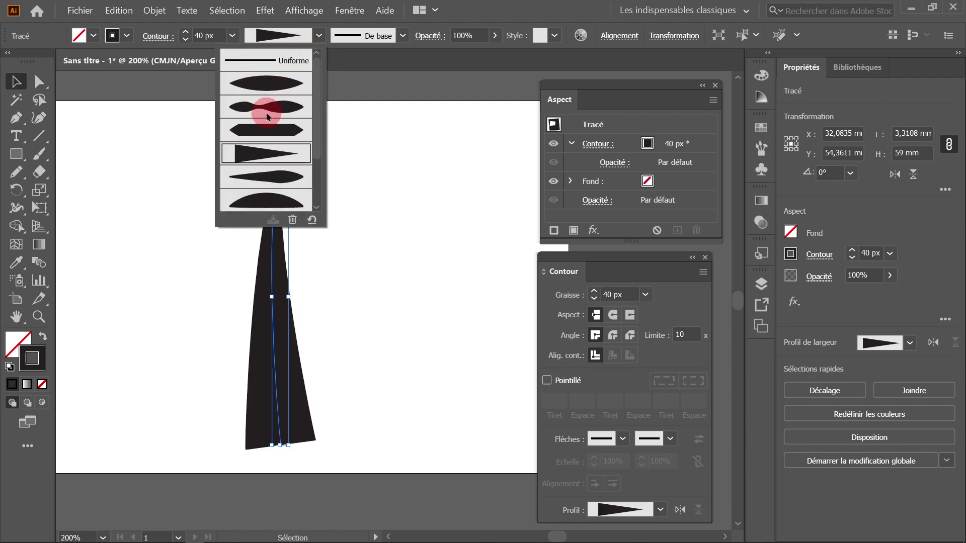
pyautogui.click(265, 112)
pyautogui.click(322, 196)
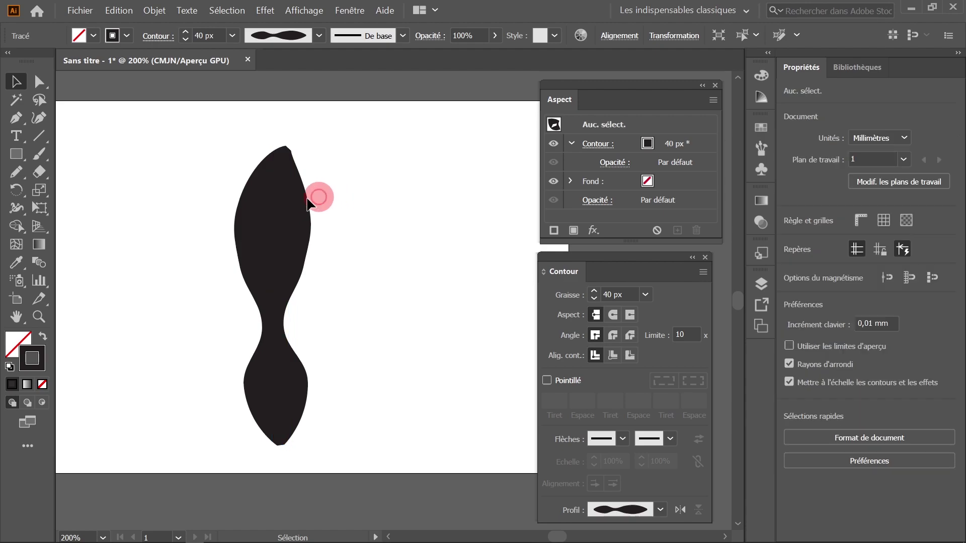
pyautogui.click(285, 237)
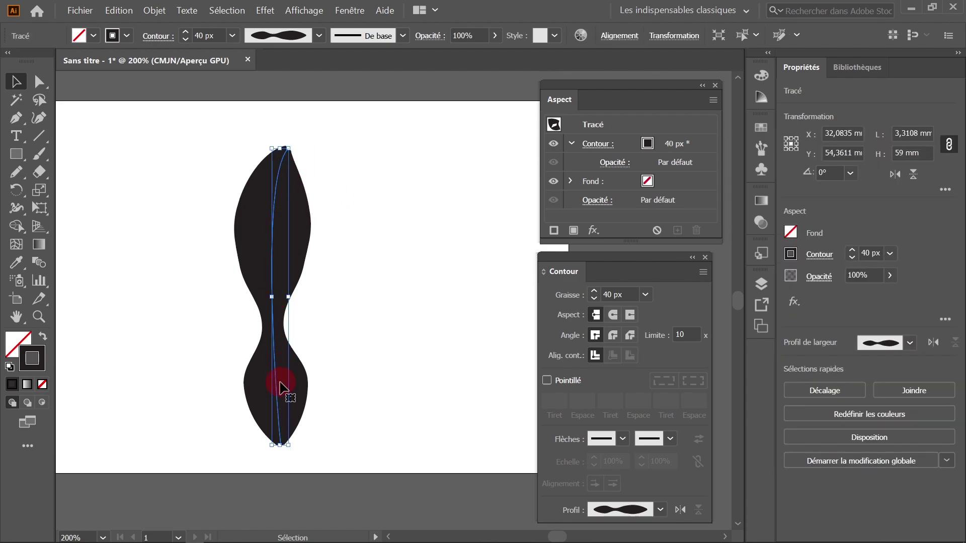
# - Set the stroke back to the Uniforme width profile
pyautogui.click(319, 37)
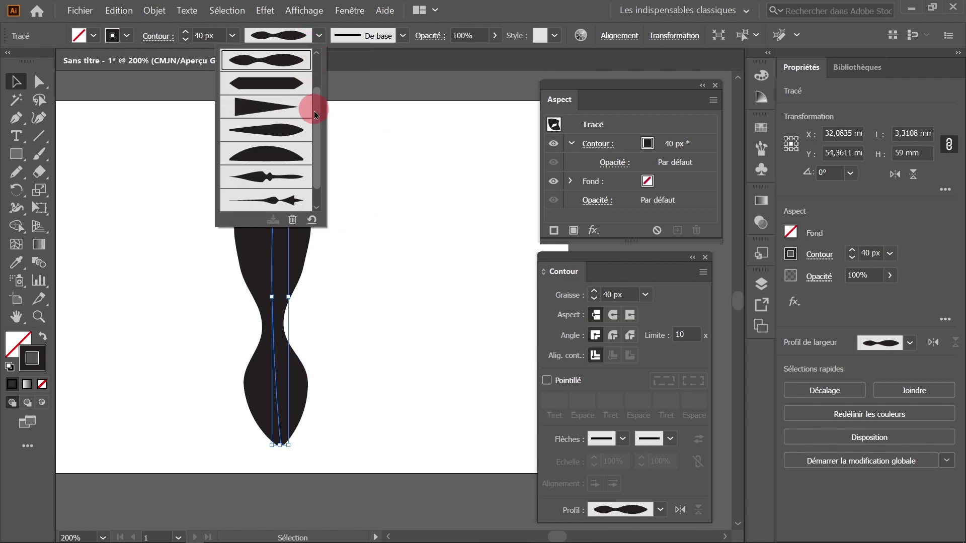
pyautogui.scroll(2, 317, 115)
pyautogui.click(268, 61)
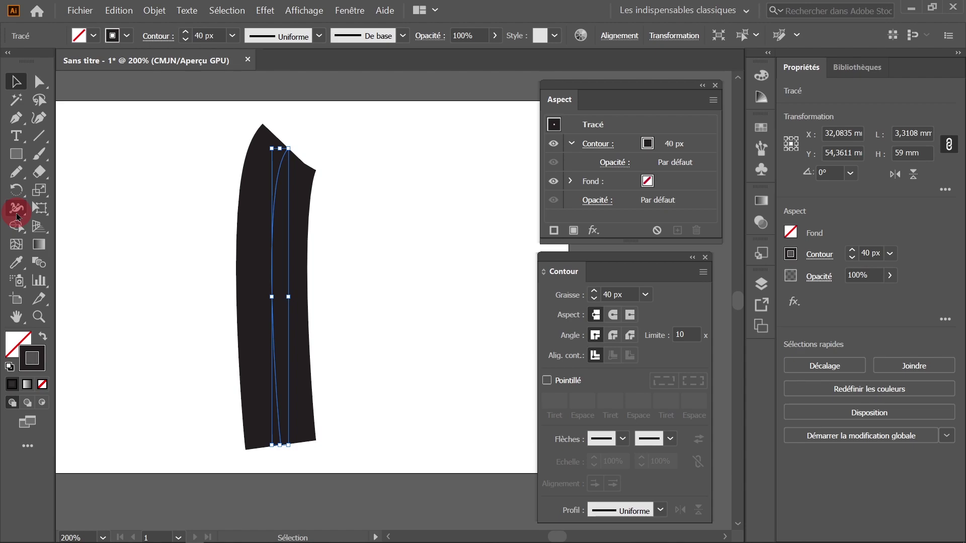
# - With the Width tool, pinch the stroke narrow near the bottom and bulge it wide near the top
pyautogui.click(16, 215)
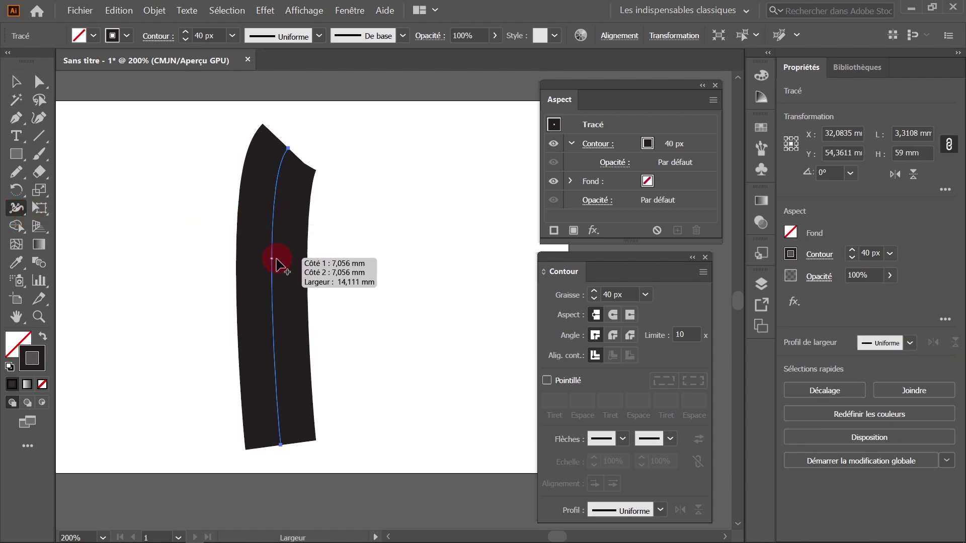
pyautogui.moveTo(275, 260); pyautogui.dragTo(278, 390)
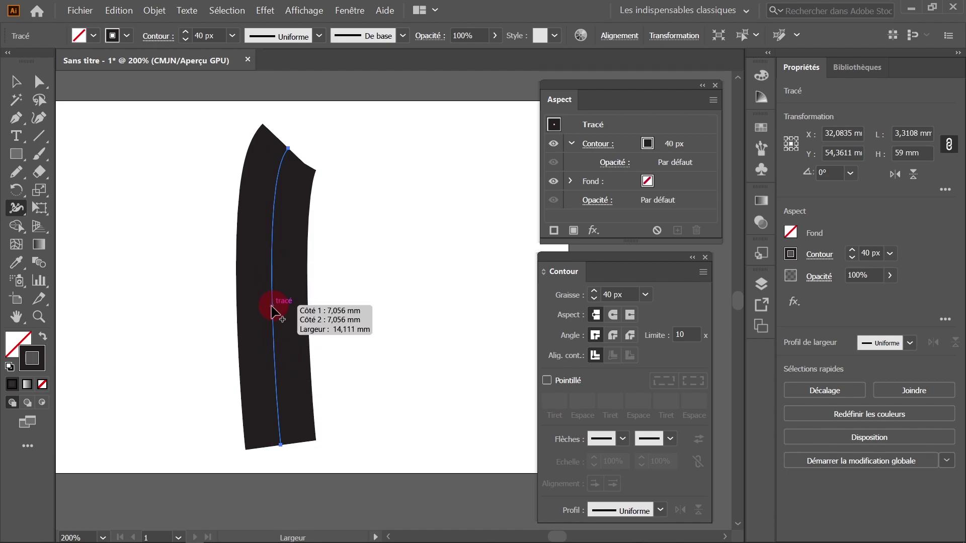
pyautogui.moveTo(272, 311)
pyautogui.mouseDown()
pyautogui.moveTo(274, 319)
pyautogui.moveTo(271, 190)
pyautogui.moveTo(272, 377)
pyautogui.moveTo(281, 292)
pyautogui.moveTo(269, 215)
pyautogui.moveTo(270, 373)
pyautogui.moveTo(302, 377)
pyautogui.moveTo(287, 387)
pyautogui.mouseUp()
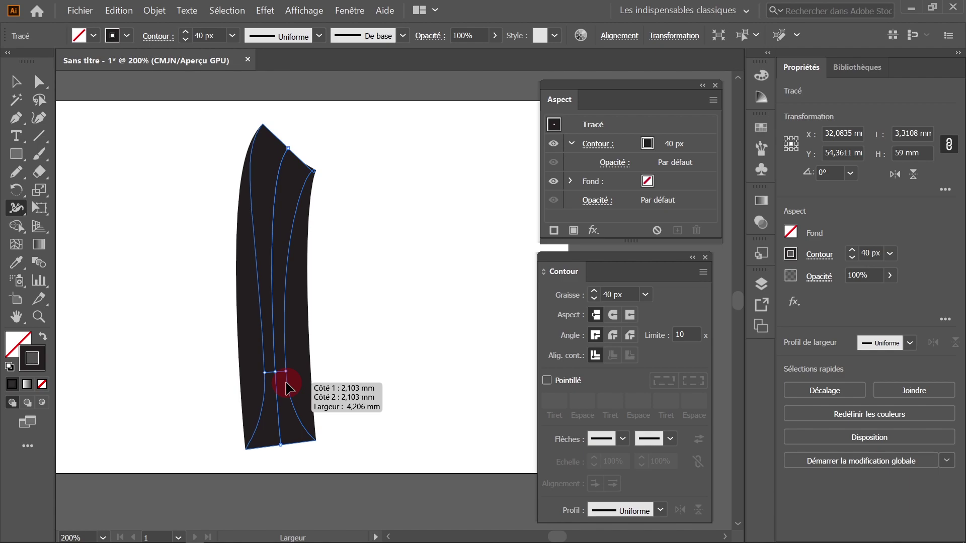
pyautogui.moveTo(287, 387); pyautogui.dragTo(287, 386)
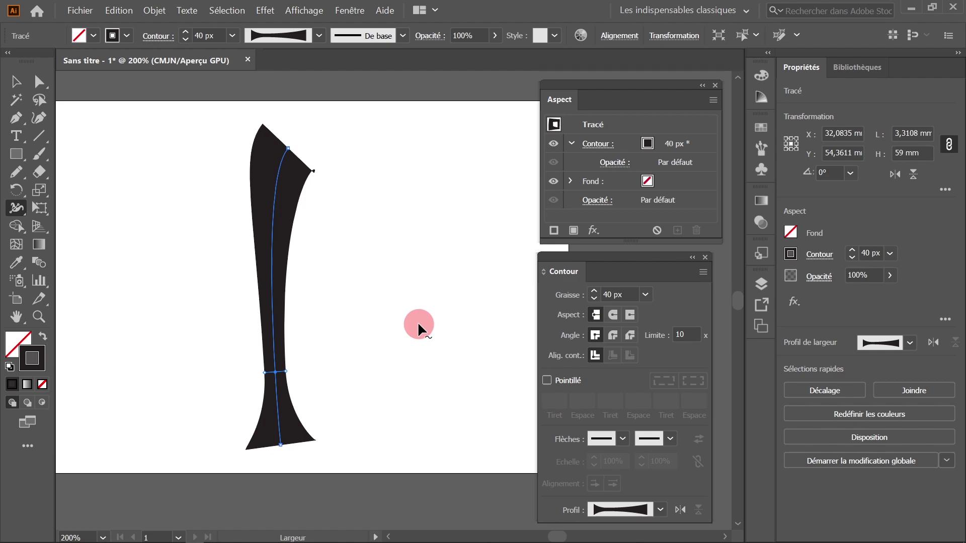
pyautogui.moveTo(302, 175); pyautogui.dragTo(276, 176)
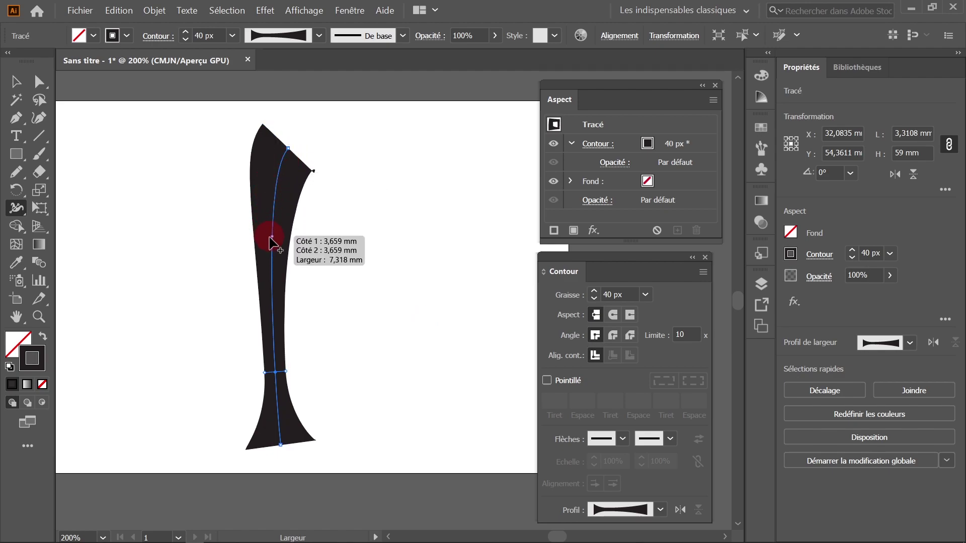
pyautogui.moveTo(270, 238)
pyautogui.mouseDown()
pyautogui.moveTo(340, 249)
pyautogui.moveTo(325, 256)
pyautogui.mouseUp()
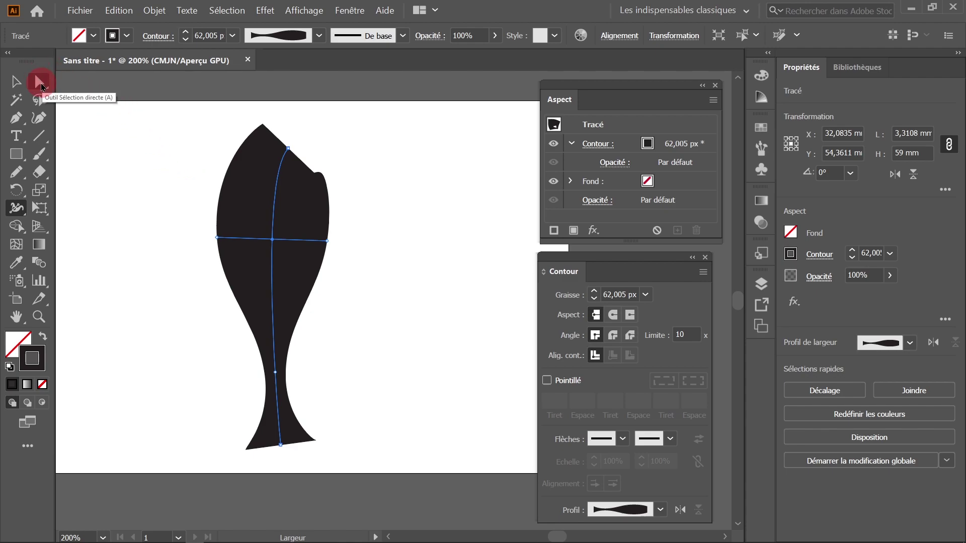
pyautogui.click(39, 82)
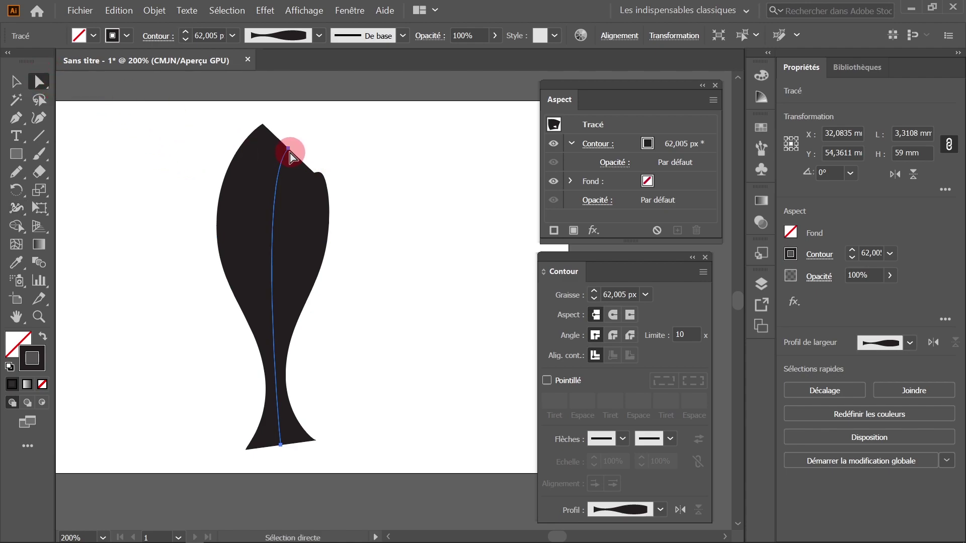
# - Drag the top anchor's direction handles to bend the upper curve of the path
pyautogui.moveTo(289, 149); pyautogui.dragTo(327, 123)
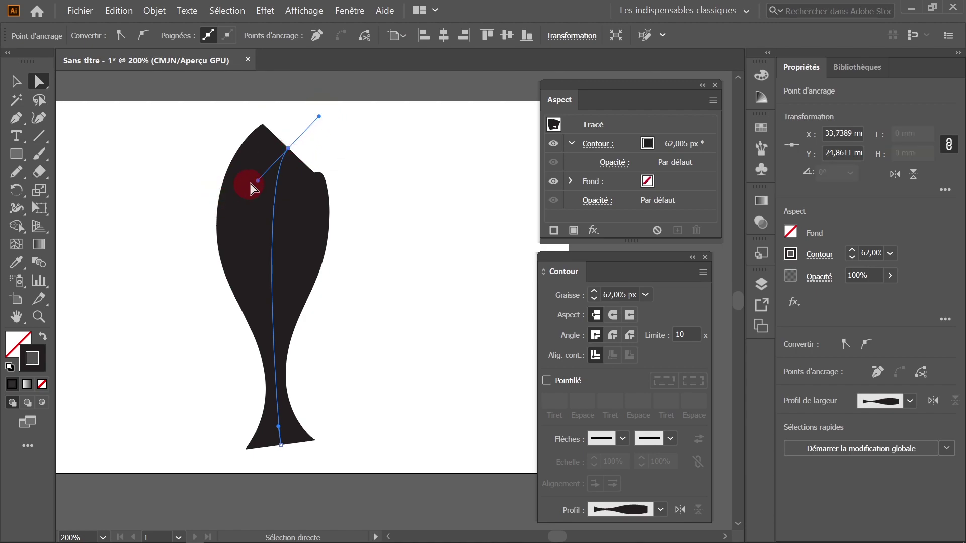
pyautogui.moveTo(250, 188); pyautogui.dragTo(277, 116)
pyautogui.moveTo(264, 118); pyautogui.dragTo(264, 117)
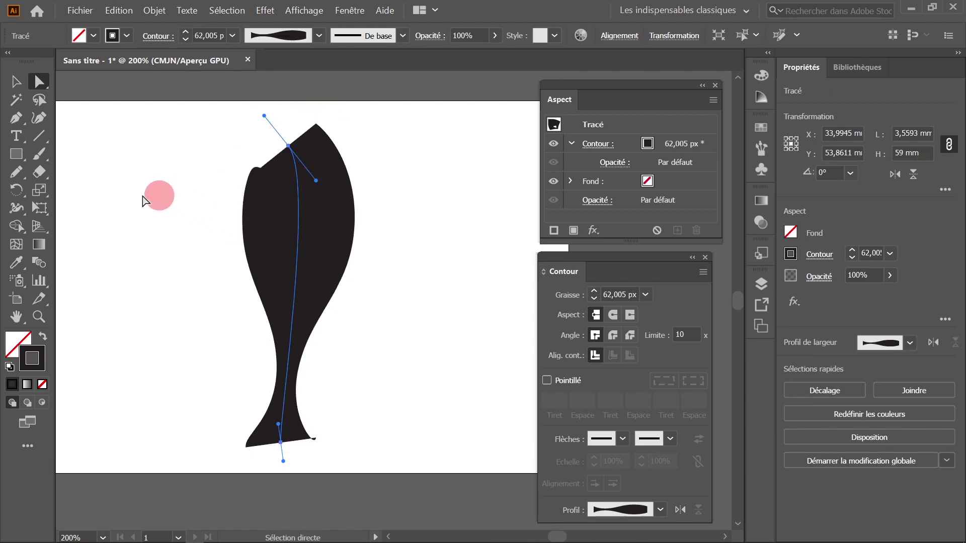
# - Move the widest width point slightly lower and open its exact width settings
pyautogui.click(17, 207)
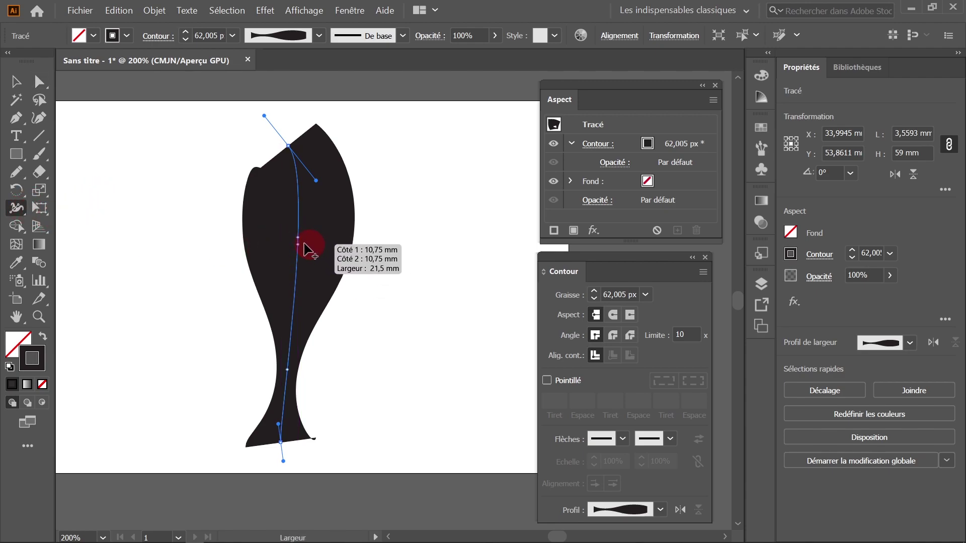
pyautogui.moveTo(298, 242)
pyautogui.mouseDown()
pyautogui.moveTo(302, 344)
pyautogui.moveTo(299, 234)
pyautogui.mouseUp()
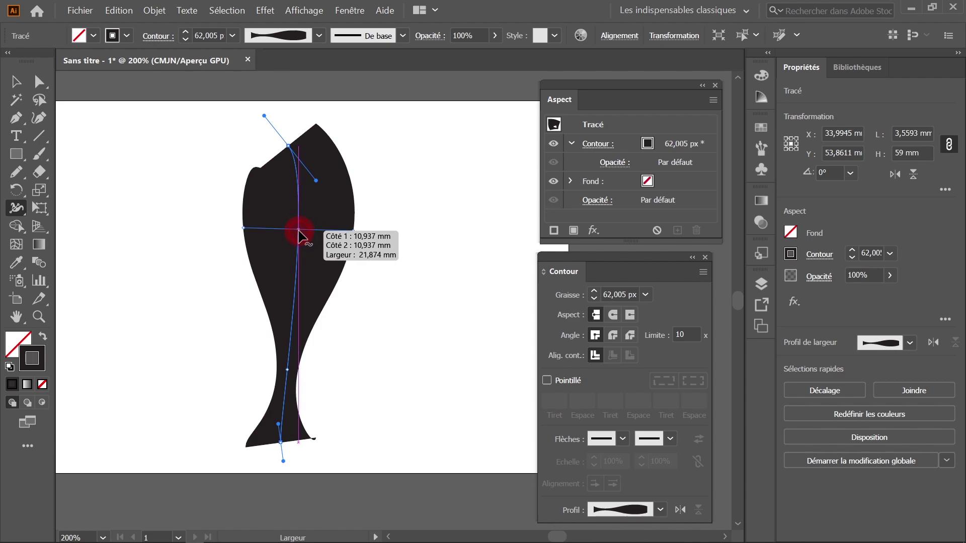
pyautogui.doubleClick(299, 234)
pyautogui.moveTo(443, 291); pyautogui.dragTo(449, 258)
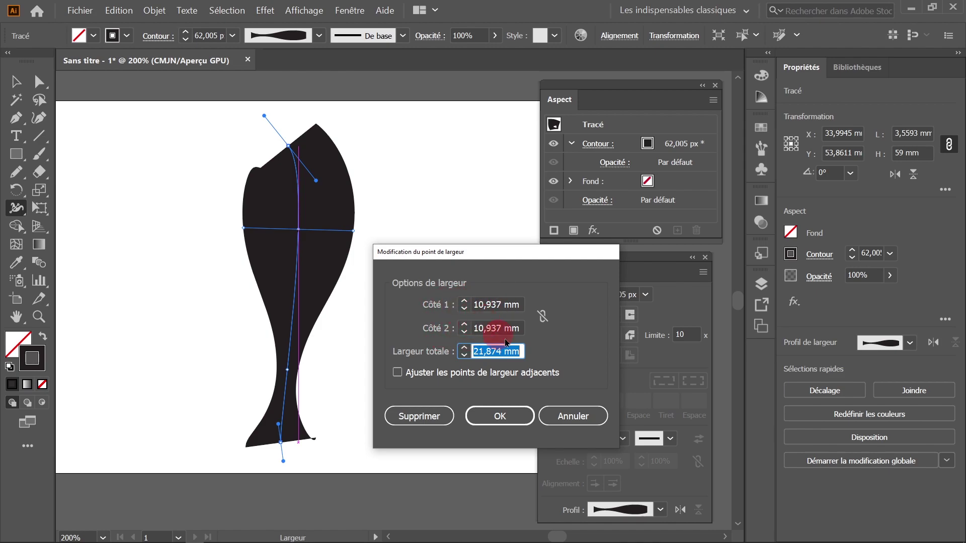
# - With both sides linked, try wider and narrower side widths, then enter 13 mm
pyautogui.click(543, 317)
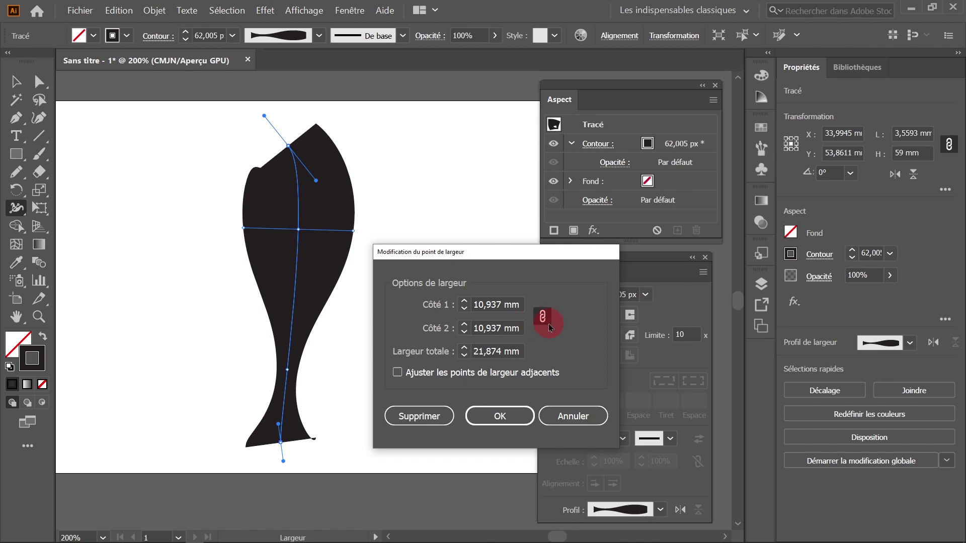
pyautogui.click(464, 301)
pyautogui.click(464, 302)
pyautogui.click(464, 302)
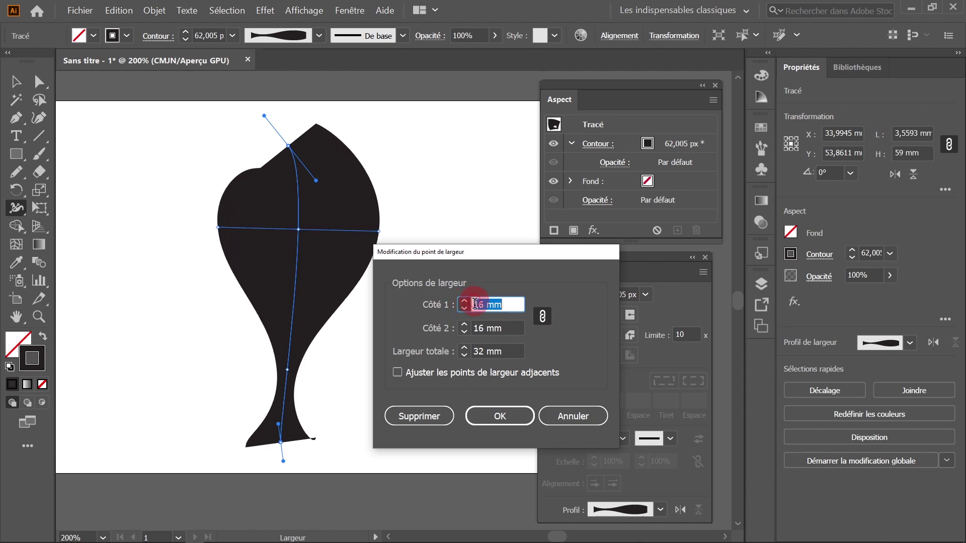
pyautogui.click(464, 308)
pyautogui.click(464, 308)
pyautogui.click(463, 308)
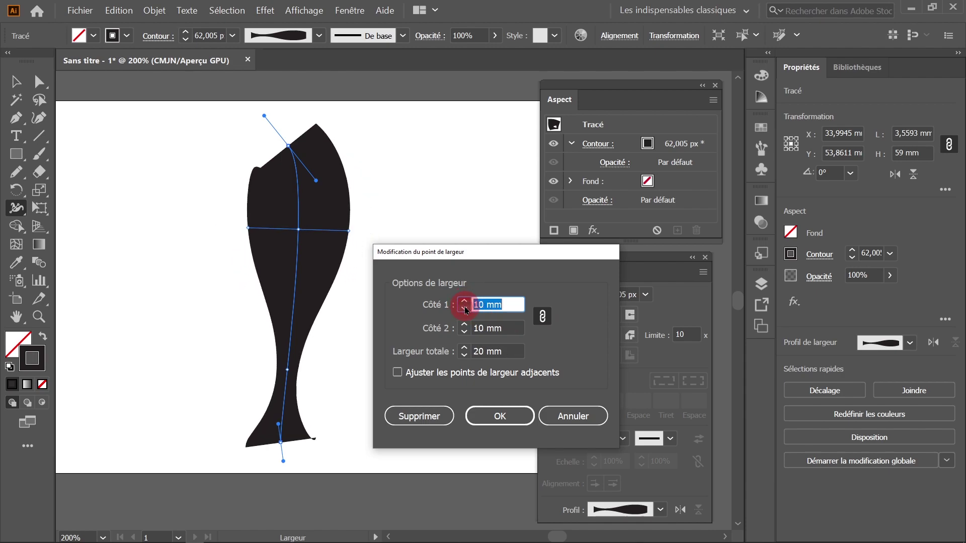
pyautogui.write('13')
# - Unlink the sides and adjust only the left side width, returning it to 13 mm
pyautogui.click(543, 322)
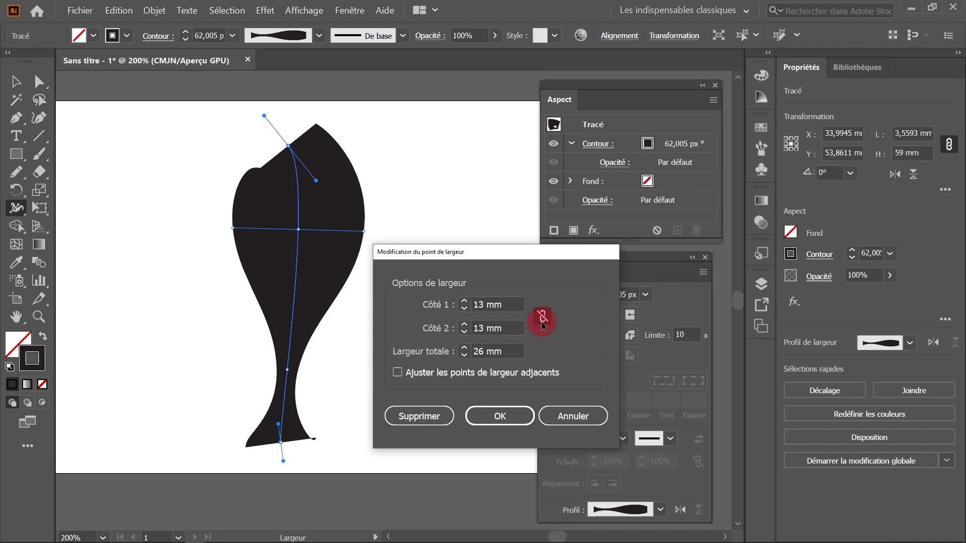
pyautogui.click(475, 314)
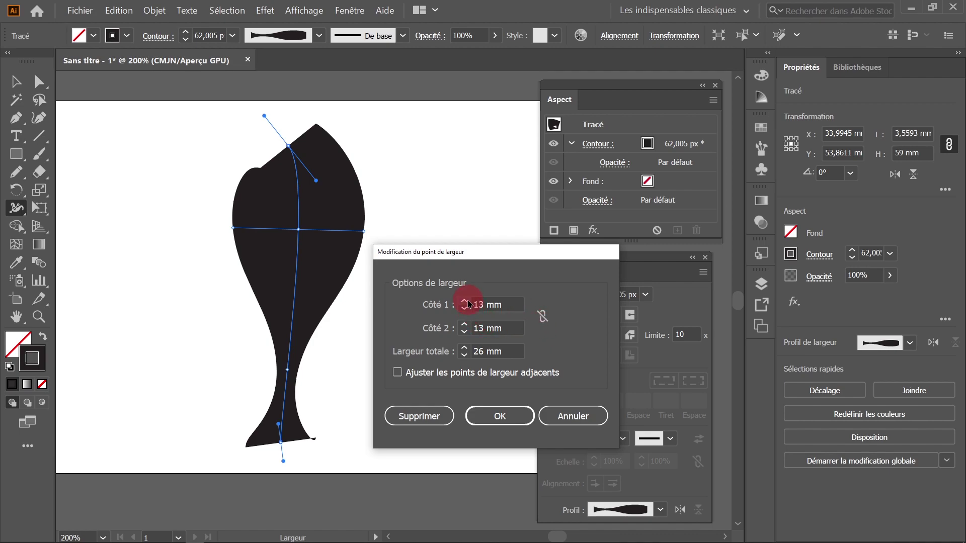
pyautogui.click(465, 302)
pyautogui.click(465, 302)
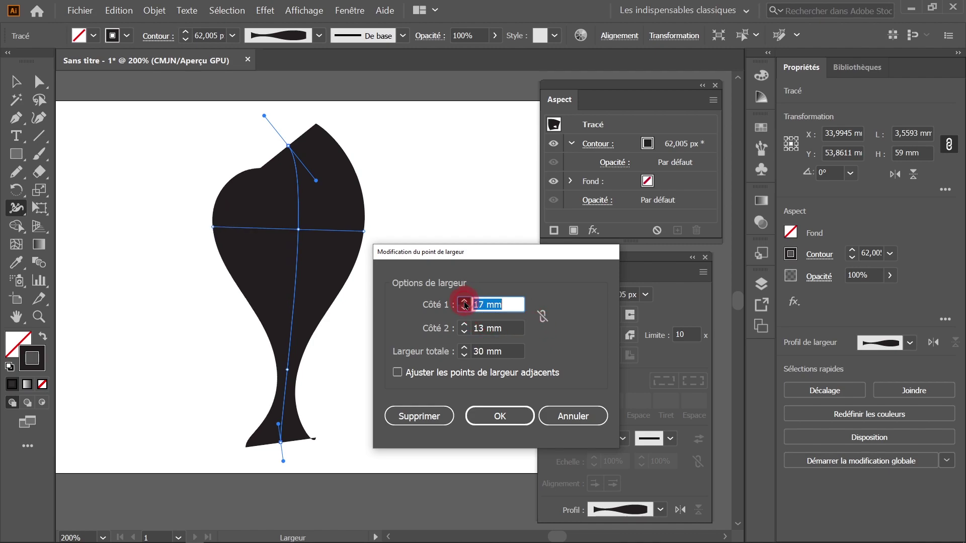
pyautogui.click(464, 302)
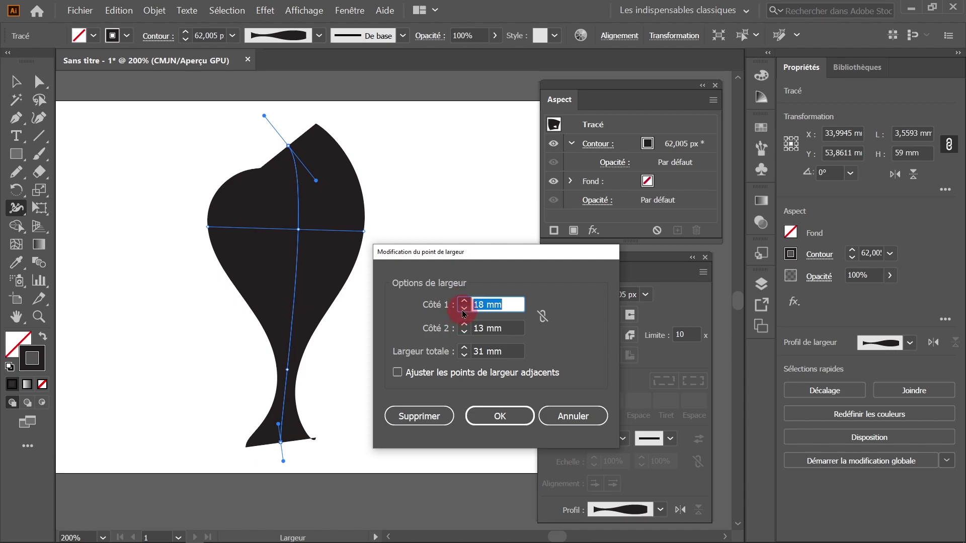
pyautogui.click(464, 308)
pyautogui.click(464, 308)
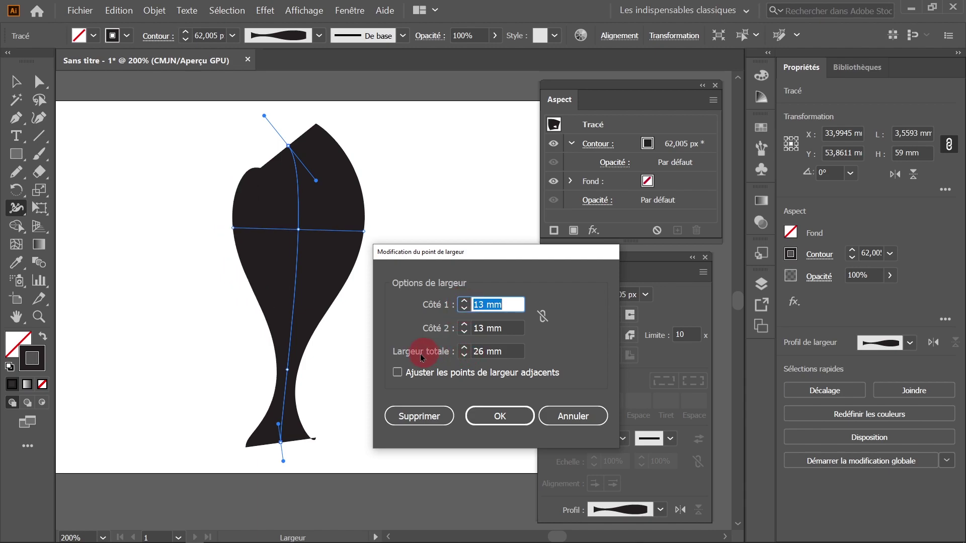
# - Try different total widths for the bulge, settling on 30 mm
pyautogui.click(465, 351)
pyautogui.click(465, 350)
pyautogui.click(464, 350)
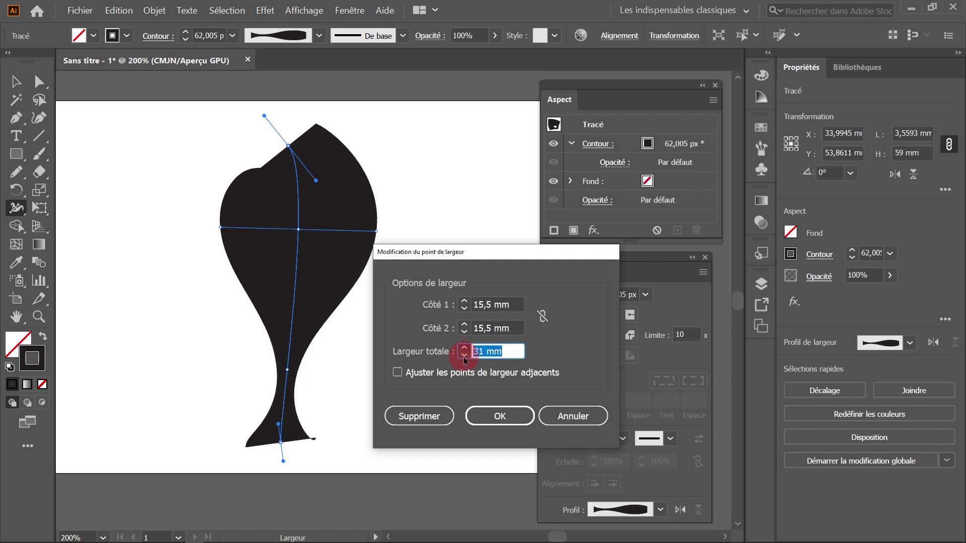
pyautogui.click(464, 356)
pyautogui.click(464, 356)
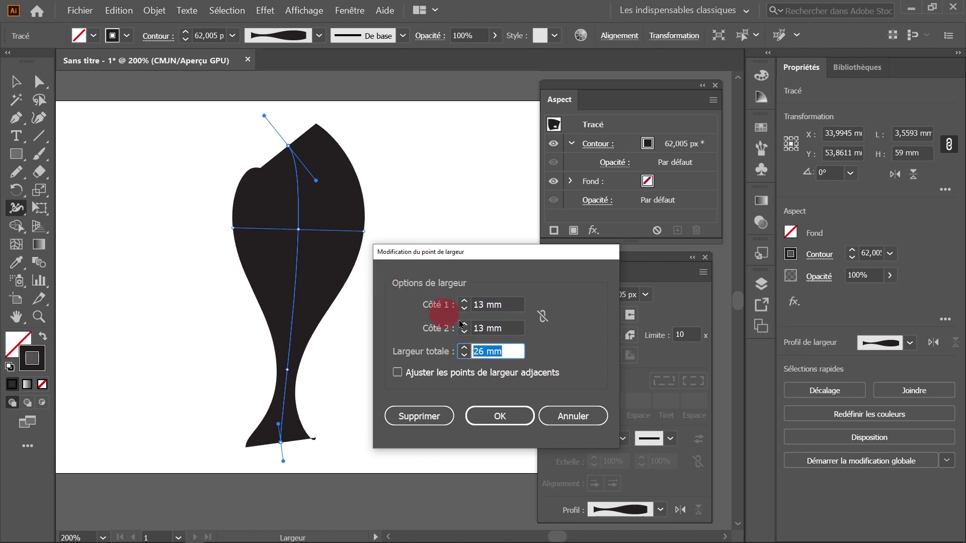
pyautogui.click(463, 347)
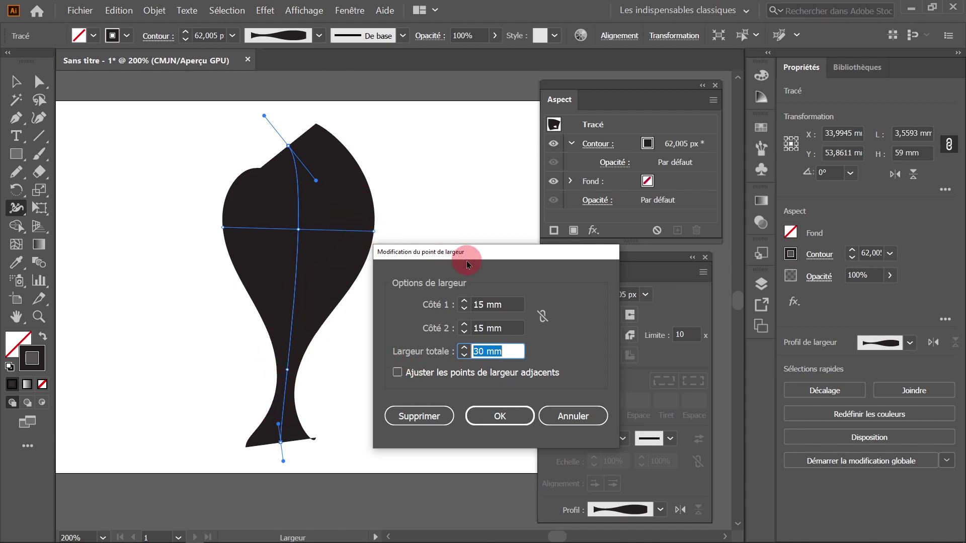
# - Enable Adjust Adjacent Width Points, then delete the bulging width point
pyautogui.moveTo(476, 252); pyautogui.dragTo(506, 244)
pyautogui.click(428, 366)
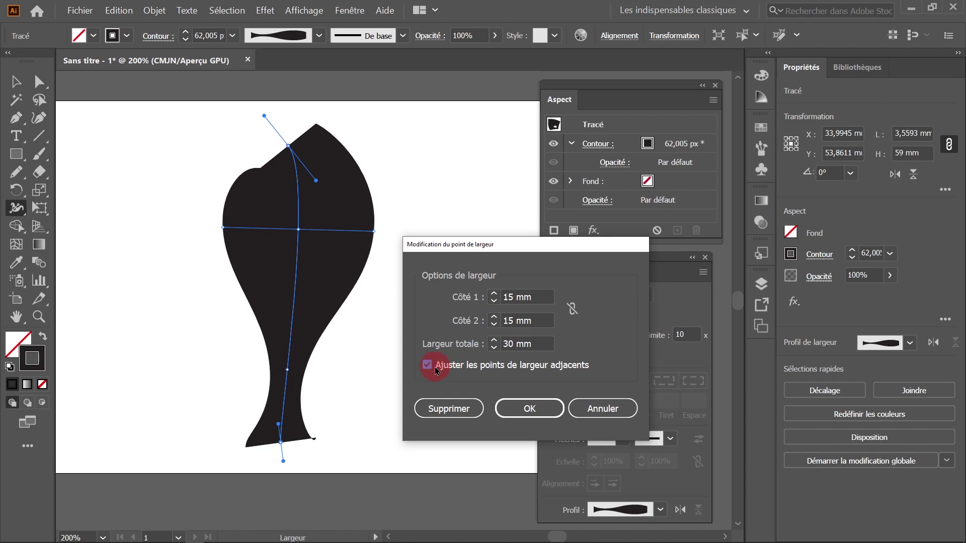
pyautogui.click(443, 412)
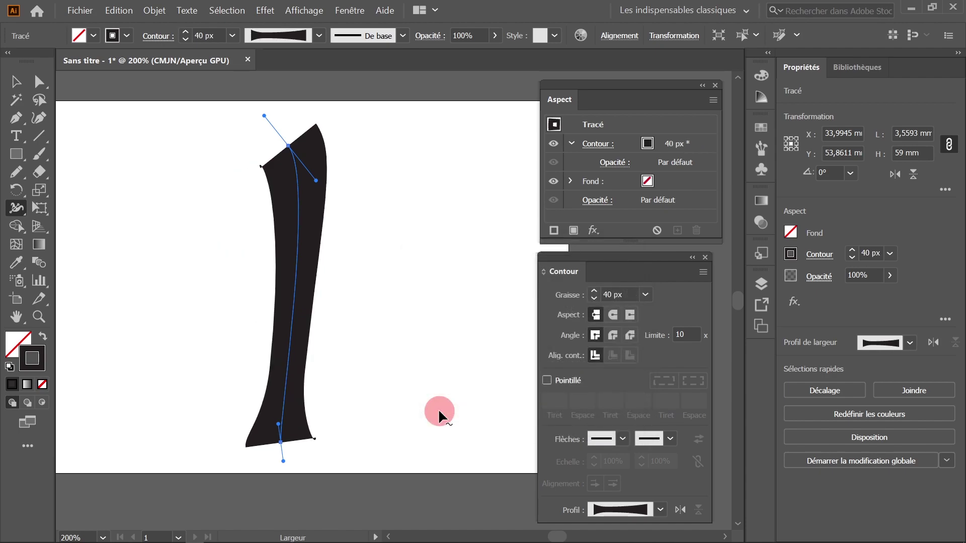
# - Discard a trial lower width point, then pinch the stem into a narrow neck above the foot
pyautogui.moveTo(295, 319); pyautogui.dragTo(291, 370)
pyautogui.press('Delete')
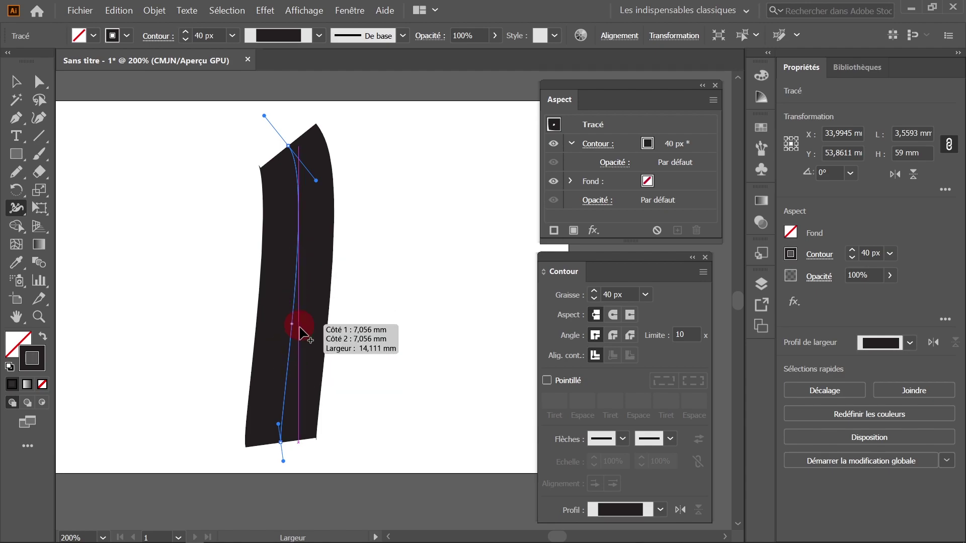
pyautogui.moveTo(281, 390); pyautogui.dragTo(294, 393)
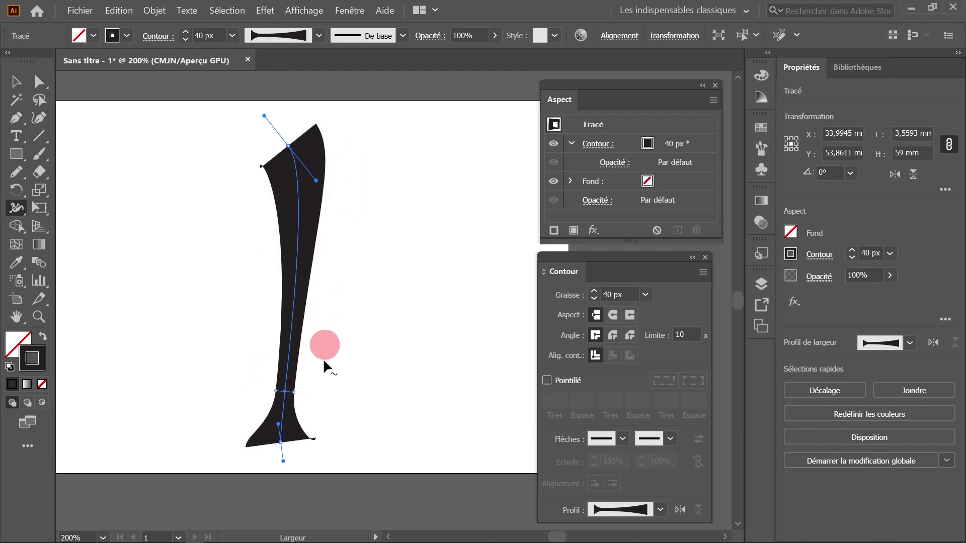
pyautogui.click(634, 104)
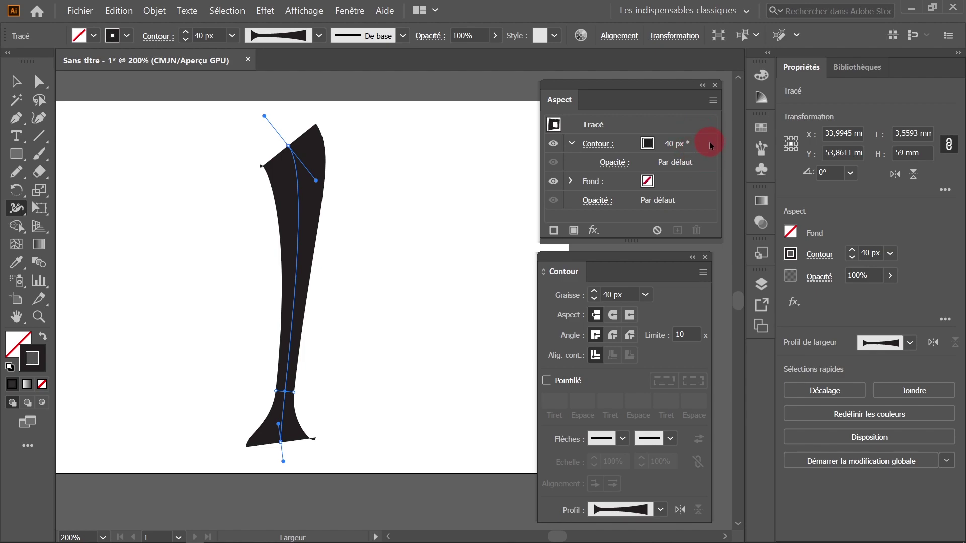
pyautogui.press('v')
pyautogui.click(603, 144)
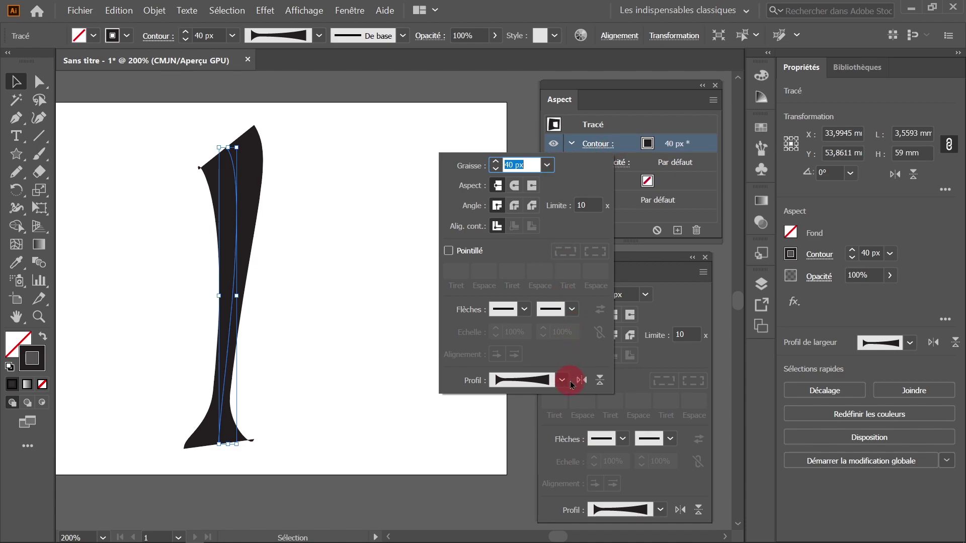
pyautogui.click(637, 94)
pyautogui.click(599, 144)
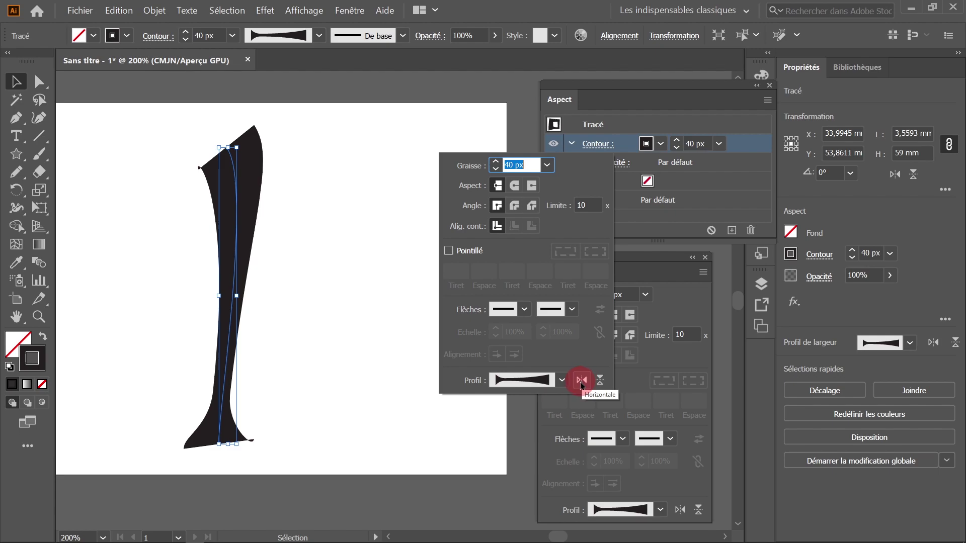
pyautogui.click(601, 385)
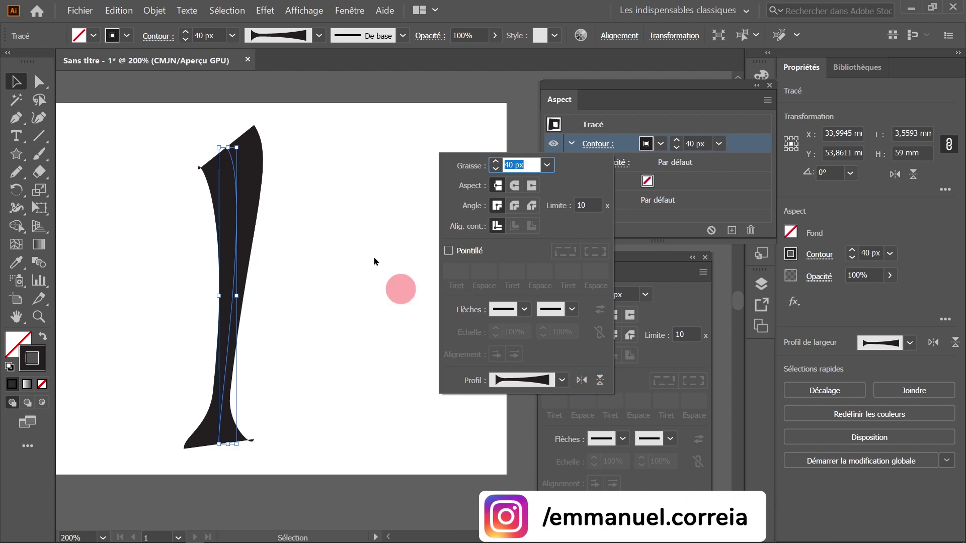
pyautogui.click(572, 384)
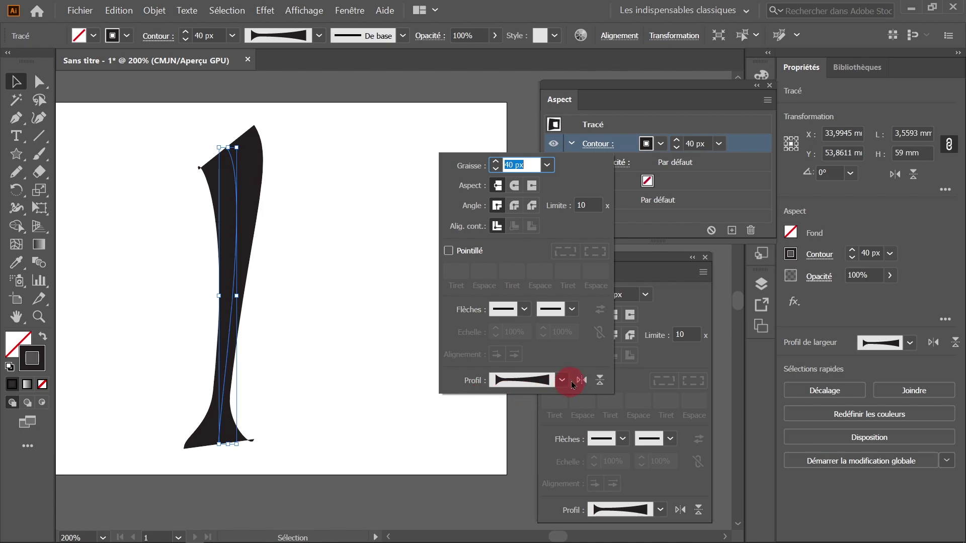
pyautogui.click(587, 385)
pyautogui.click(587, 384)
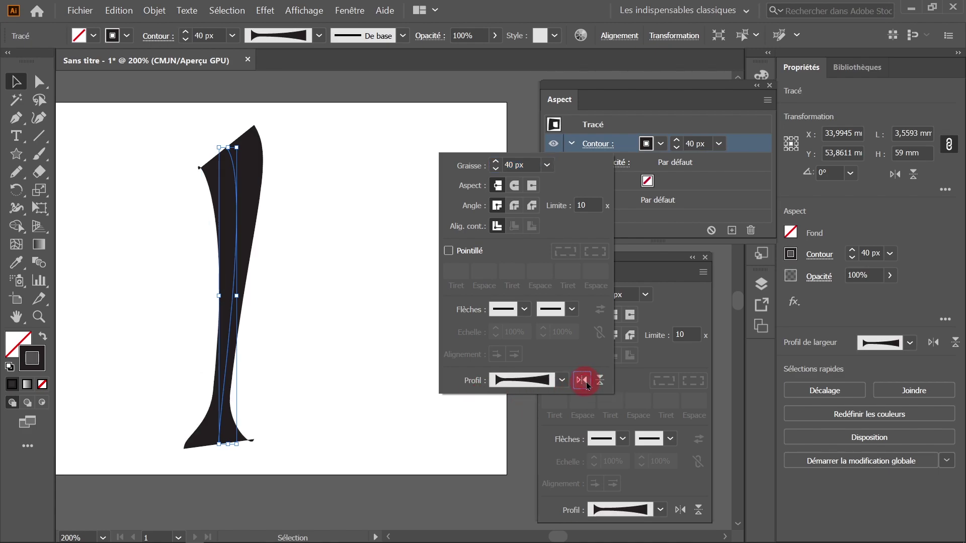
pyautogui.click(599, 387)
pyautogui.click(600, 387)
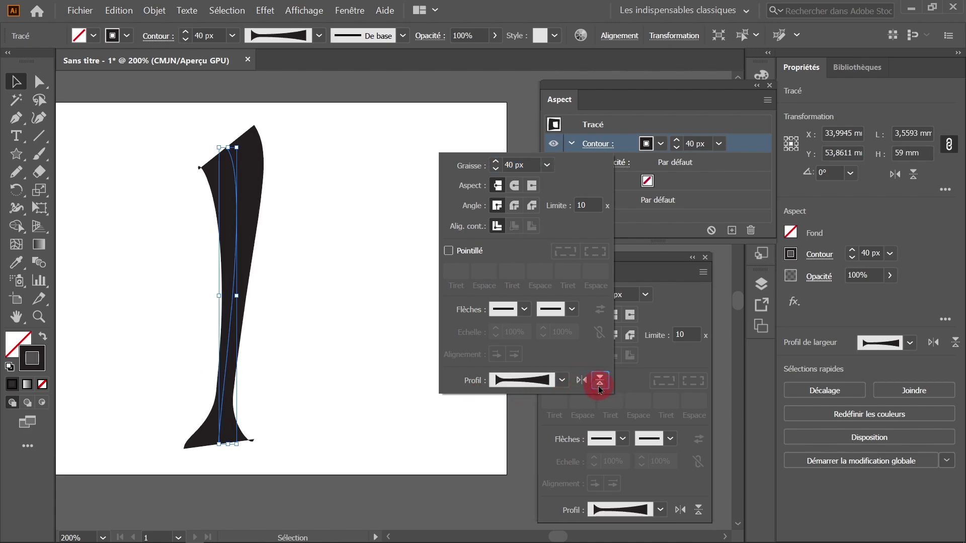
pyautogui.click(584, 387)
pyautogui.click(583, 387)
pyautogui.click(591, 387)
pyautogui.hotkey('shift', 'w')
pyautogui.click(372, 308)
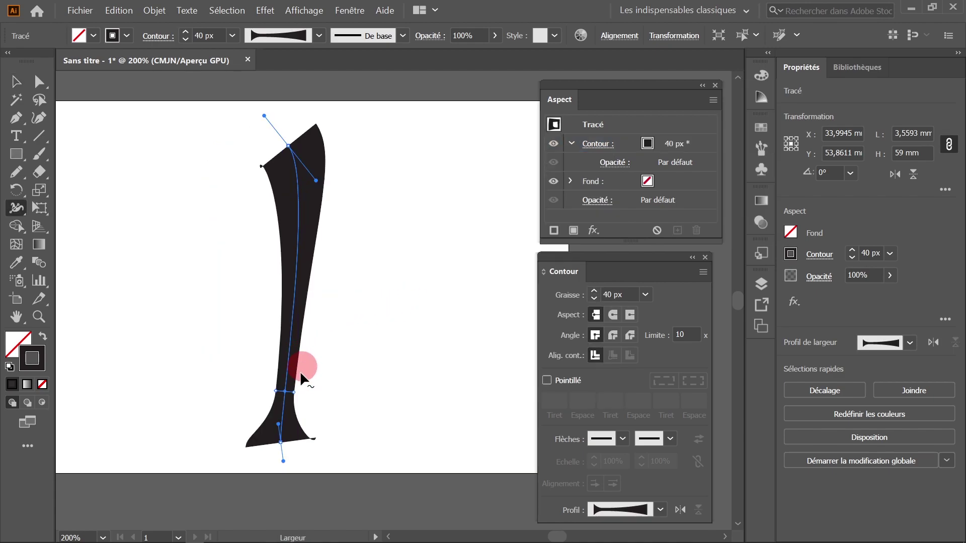
# - Alt-drag the neck width point to widen only its right side
pyautogui.press('alt')
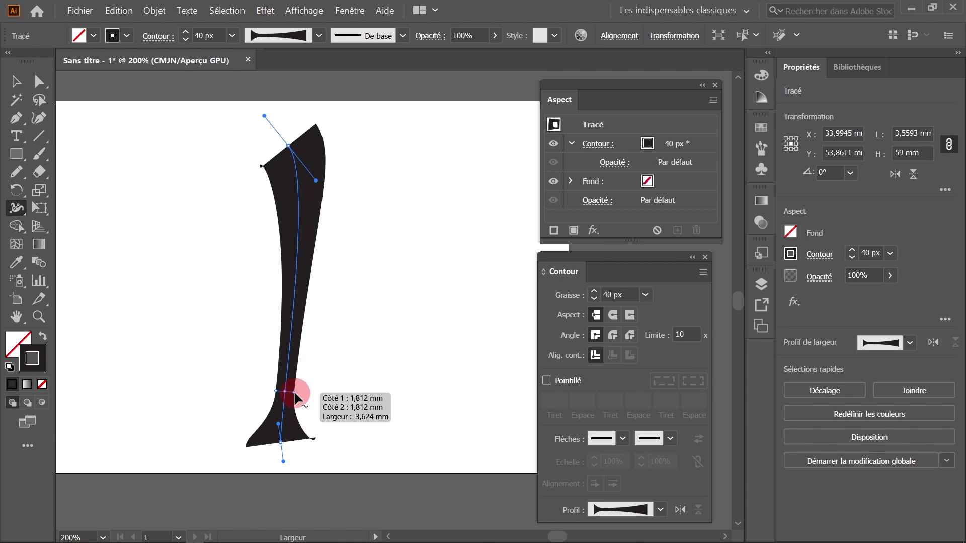
pyautogui.moveTo(294, 393); pyautogui.dragTo(341, 395)
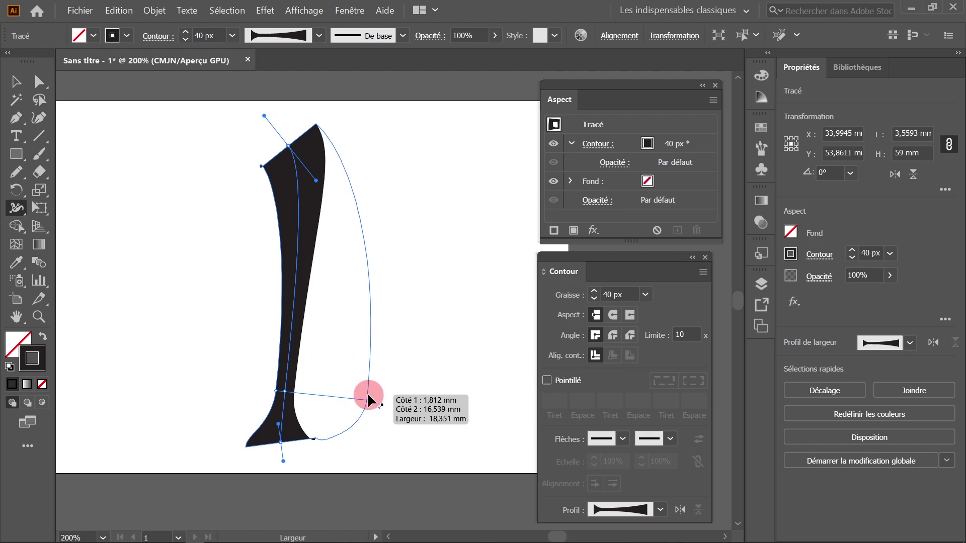
pyautogui.moveTo(340, 395)
pyautogui.mouseDown()
pyautogui.moveTo(388, 399)
pyautogui.moveTo(316, 375)
pyautogui.mouseUp()
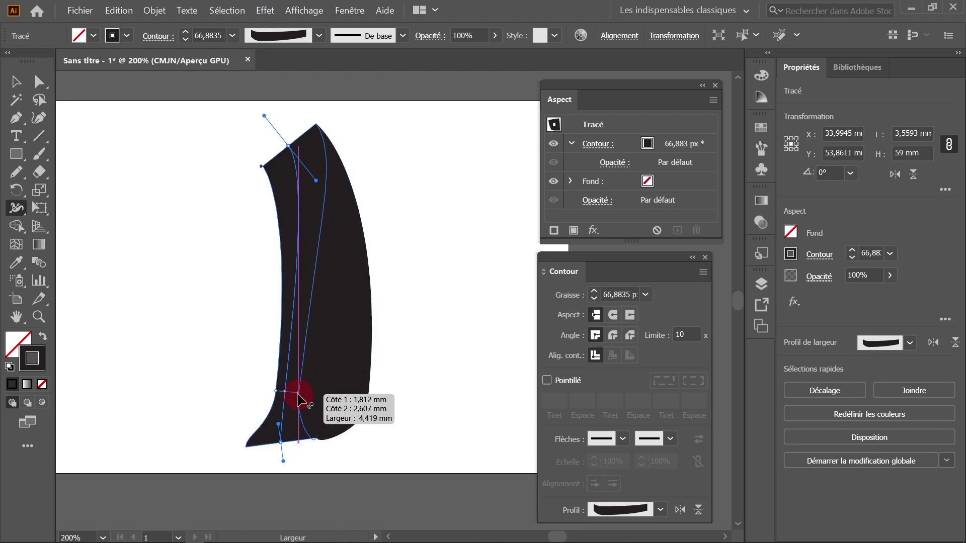
# - Narrow the stem at its midpoint and further at the neck width point
pyautogui.click(294, 308)
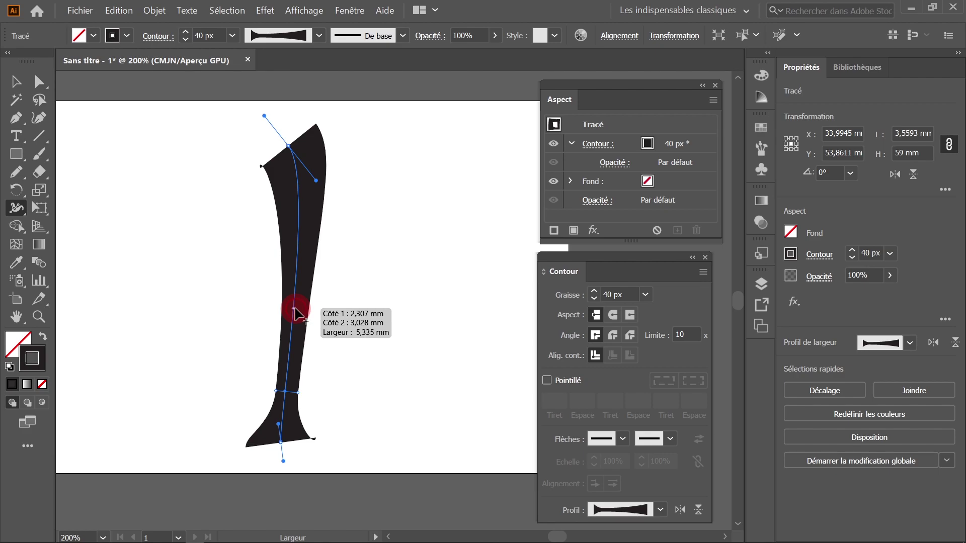
pyautogui.moveTo(294, 307); pyautogui.dragTo(288, 400)
pyautogui.click(285, 392)
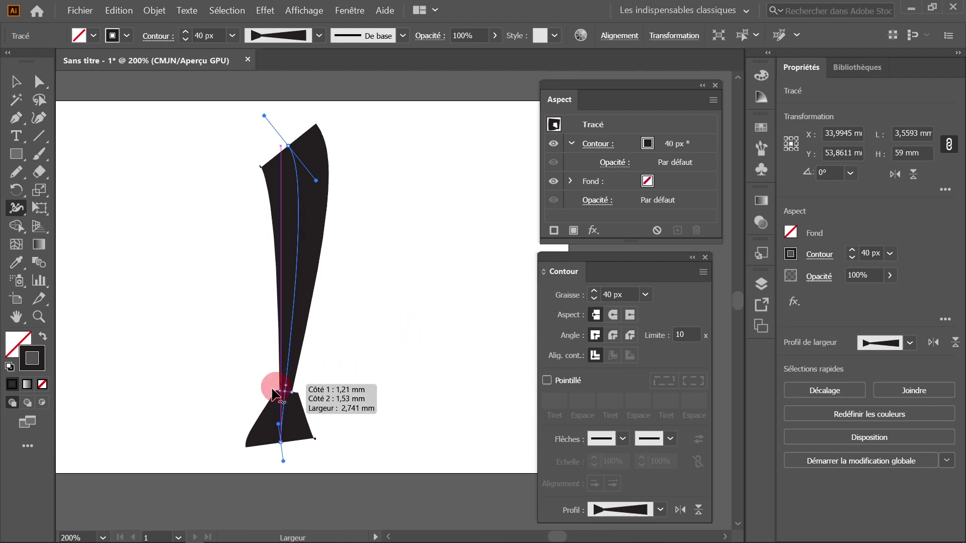
pyautogui.click(285, 391)
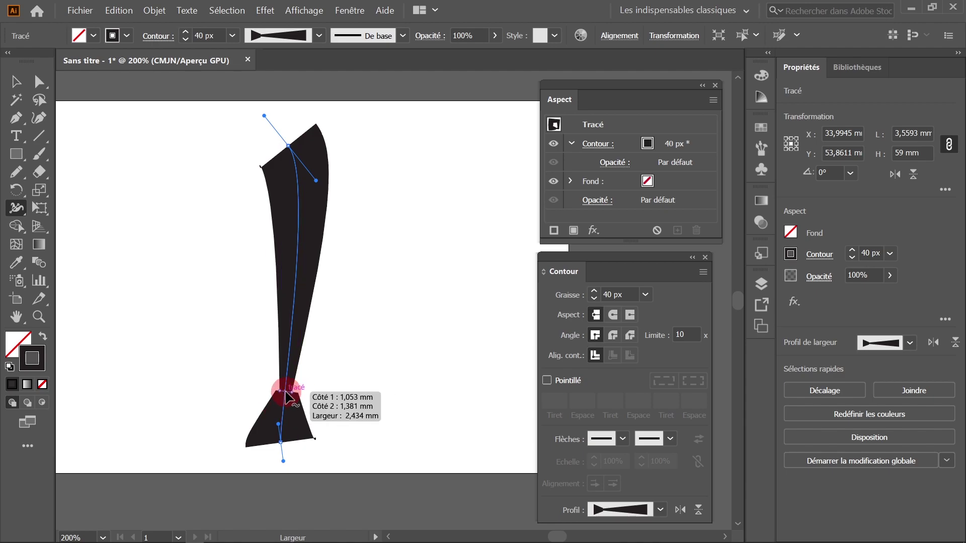
# - Set the neck width point's sides to 6 mm on one end and 2 mm on the other
pyautogui.doubleClick(286, 394)
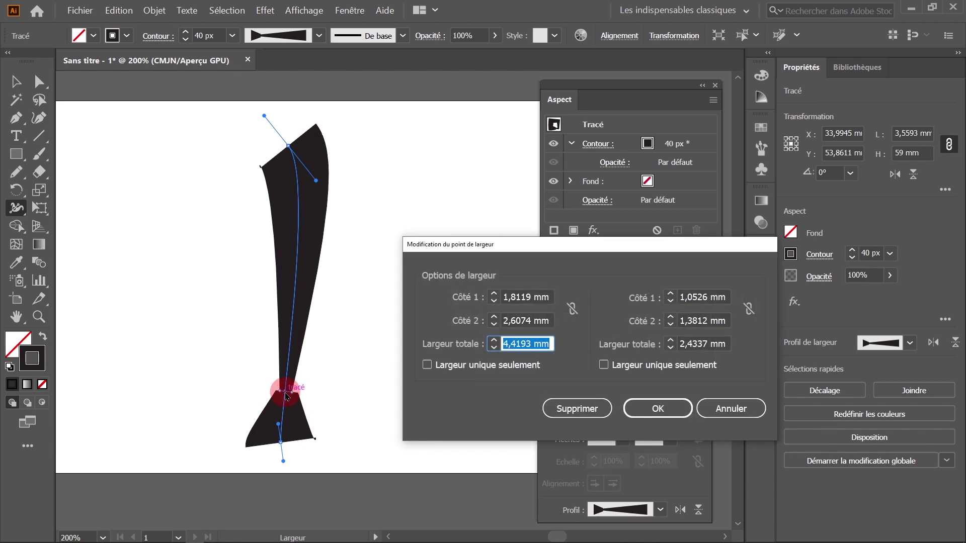
pyautogui.click(570, 256)
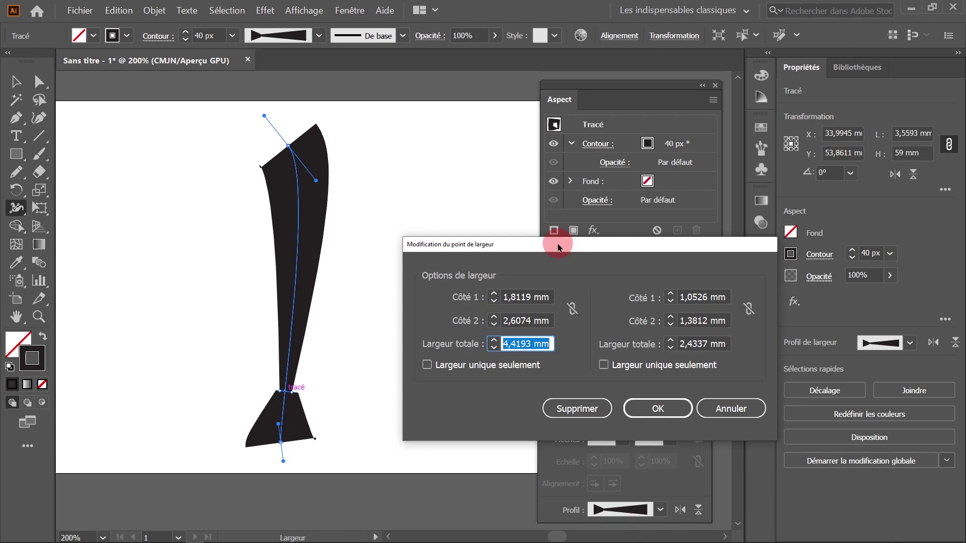
pyautogui.moveTo(560, 247); pyautogui.dragTo(528, 232)
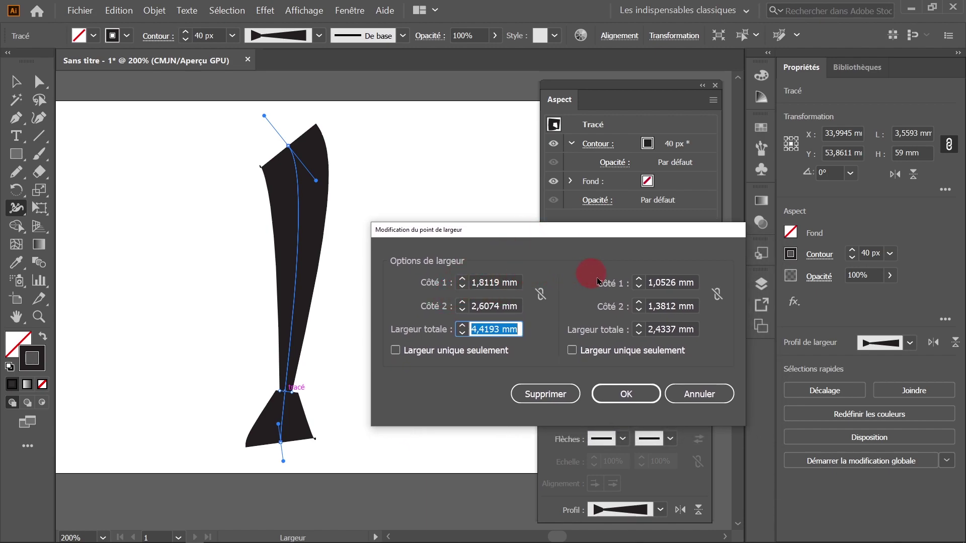
pyautogui.doubleClick(483, 282)
pyautogui.write('6')
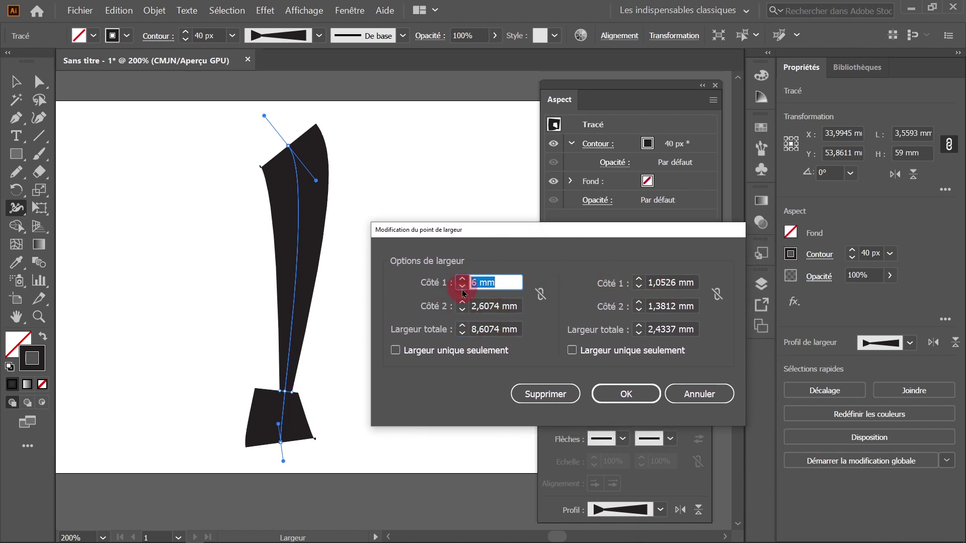
pyautogui.doubleClick(654, 282)
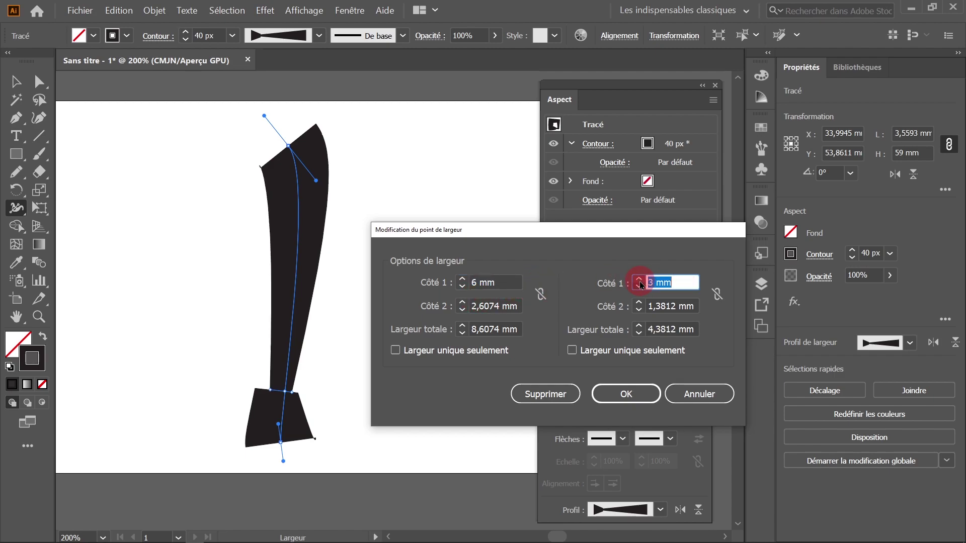
pyautogui.write('5')
pyautogui.click(640, 287)
pyautogui.click(640, 286)
pyautogui.click(640, 286)
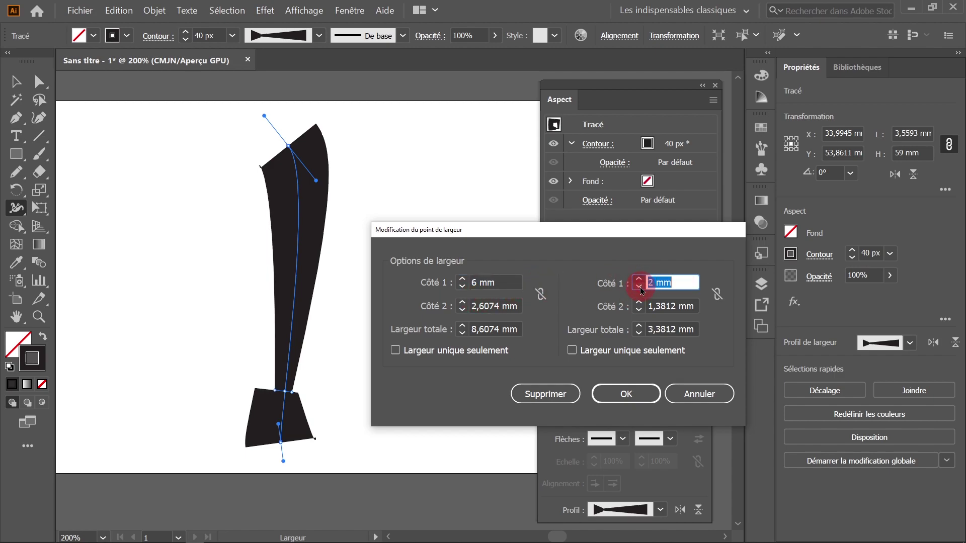
# - Toggle the 'Largeur unique seulement' options, leaving single width on for the other end
pyautogui.click(414, 356)
pyautogui.click(395, 352)
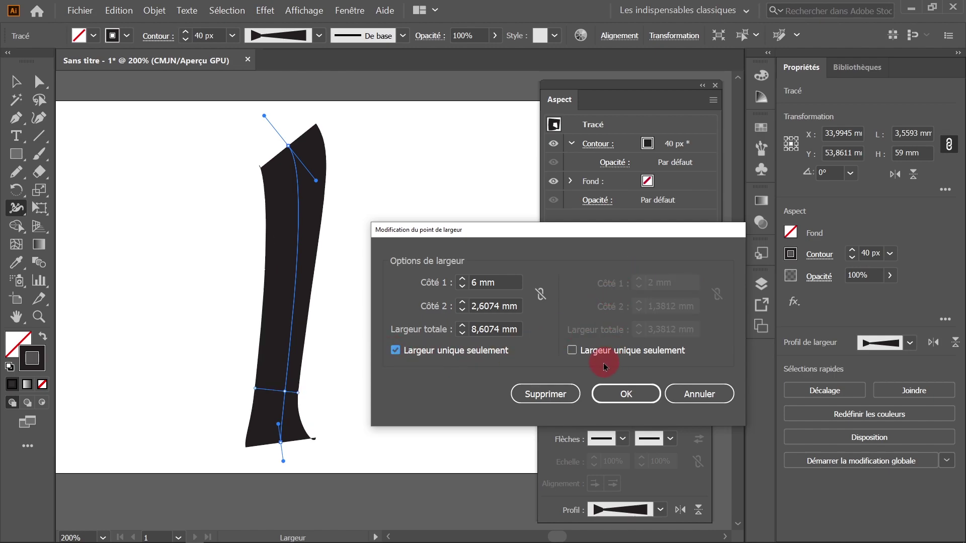
pyautogui.click(395, 352)
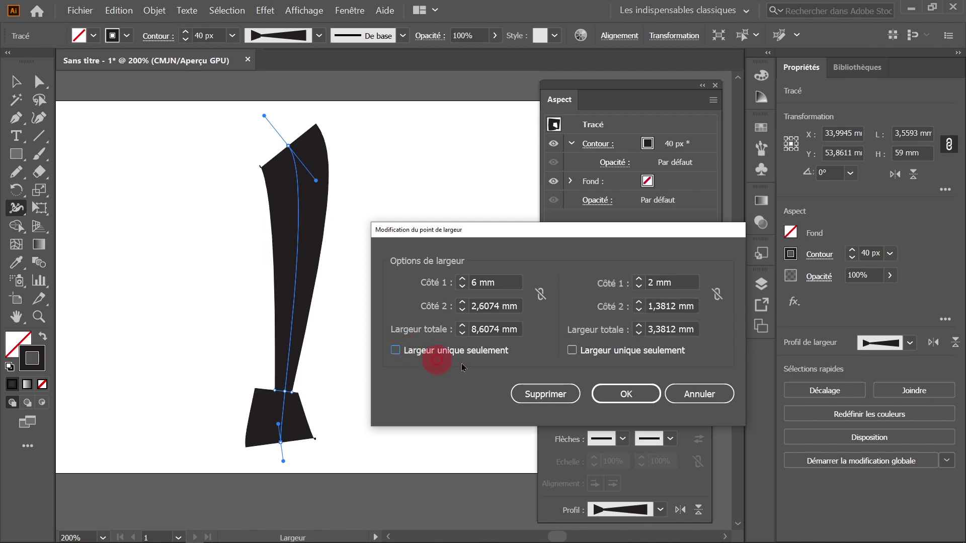
pyautogui.click(572, 351)
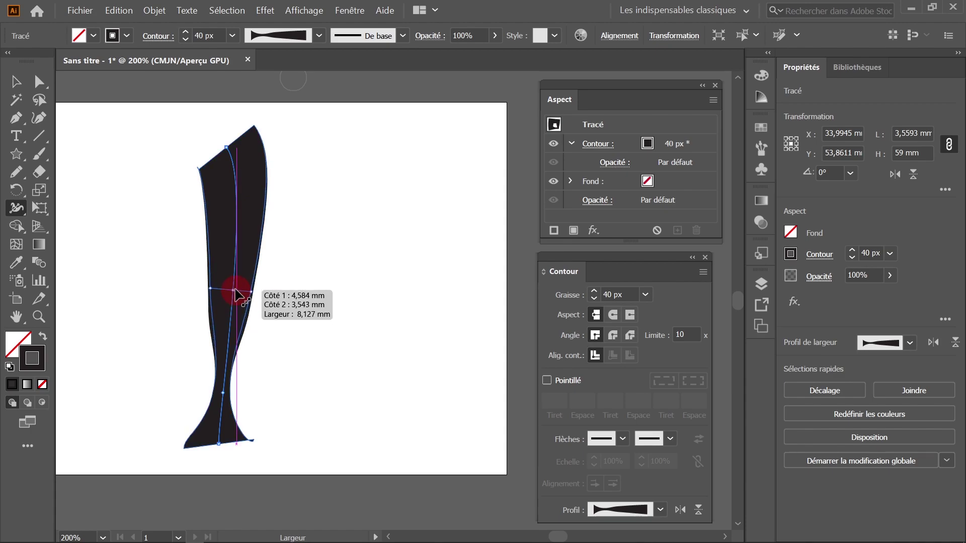
# - Slide the width point up and back down the stroke, then reshape the stroke's top end
pyautogui.moveTo(228, 312); pyautogui.dragTo(250, 173)
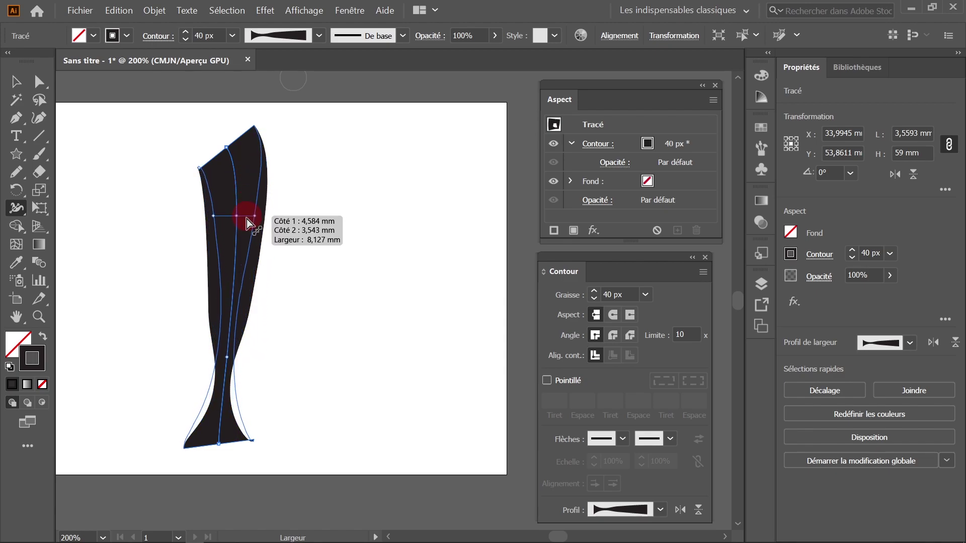
pyautogui.moveTo(249, 175); pyautogui.dragTo(241, 293)
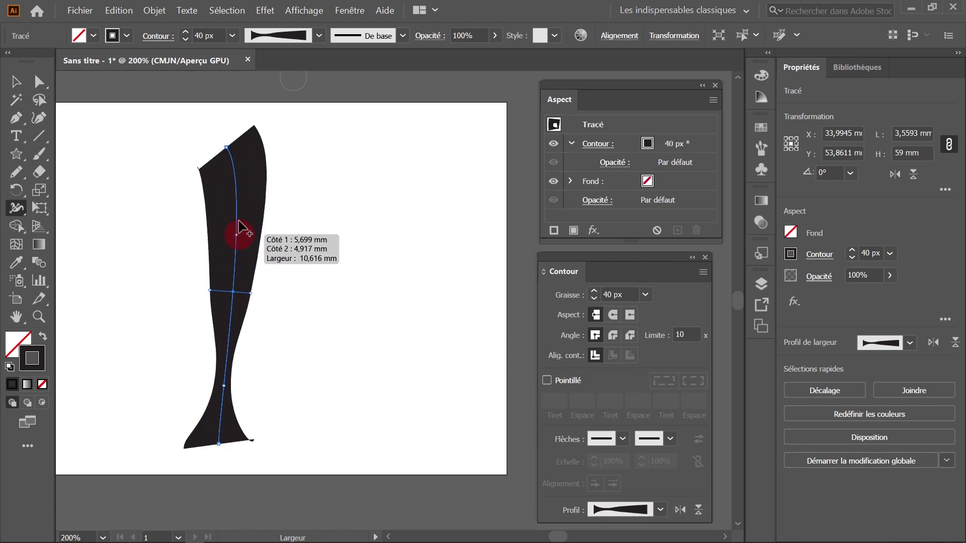
pyautogui.moveTo(227, 146)
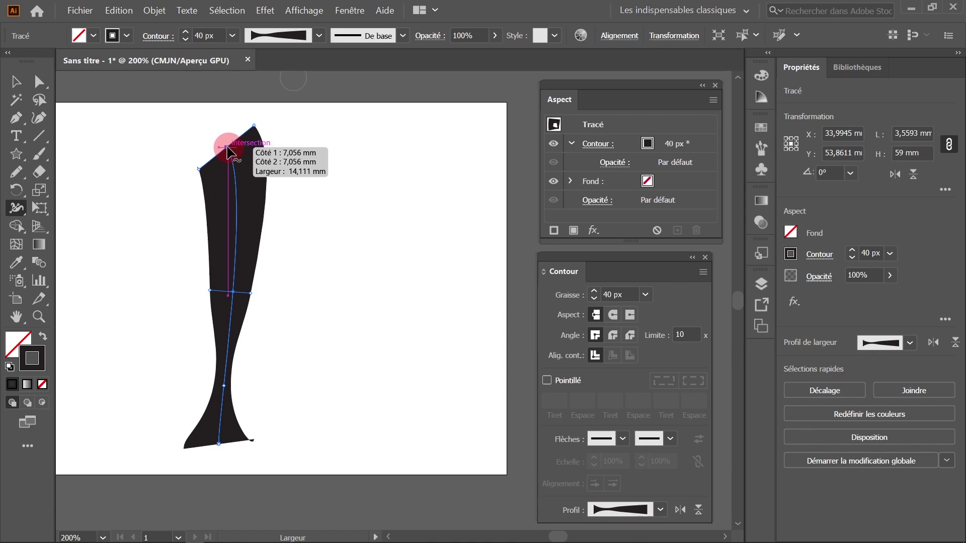
pyautogui.moveTo(228, 151)
pyautogui.mouseDown()
pyautogui.moveTo(219, 161)
pyautogui.moveTo(252, 125)
pyautogui.mouseUp()
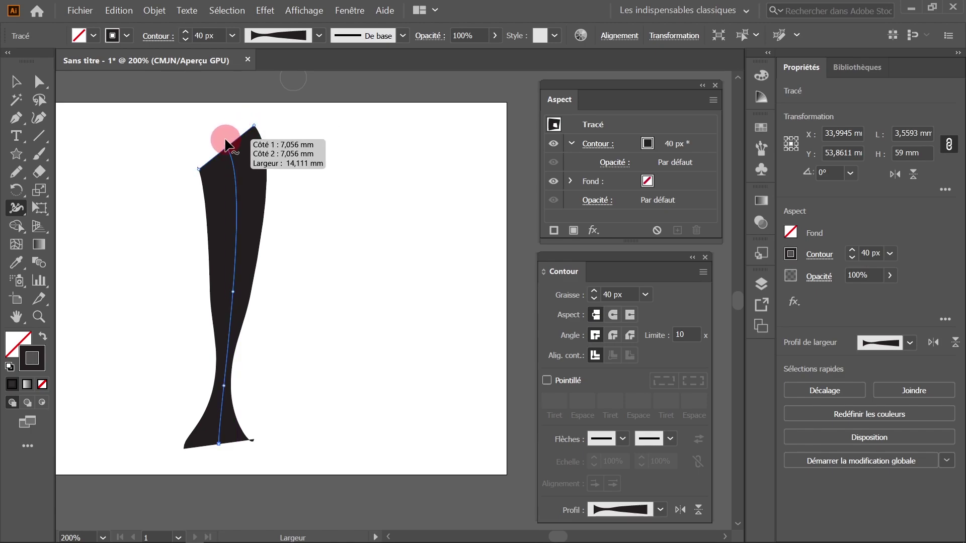
pyautogui.moveTo(225, 145)
pyautogui.mouseDown()
pyautogui.moveTo(255, 128)
pyautogui.moveTo(222, 147)
pyautogui.mouseUp()
# - Confirm the edited width-point settings so the tall stroke narrows at its base
pyautogui.doubleClick(267, 154)
pyautogui.write('2')
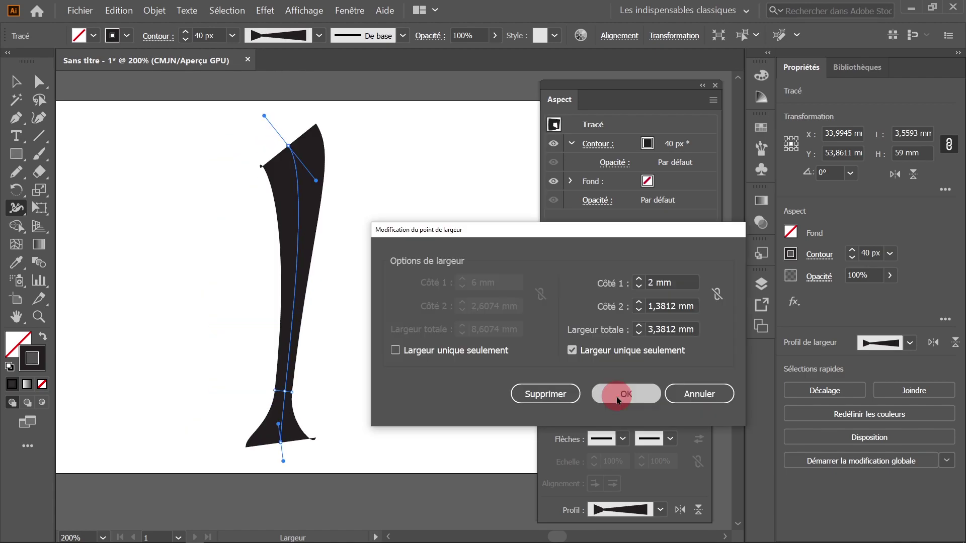
pyautogui.click(614, 395)
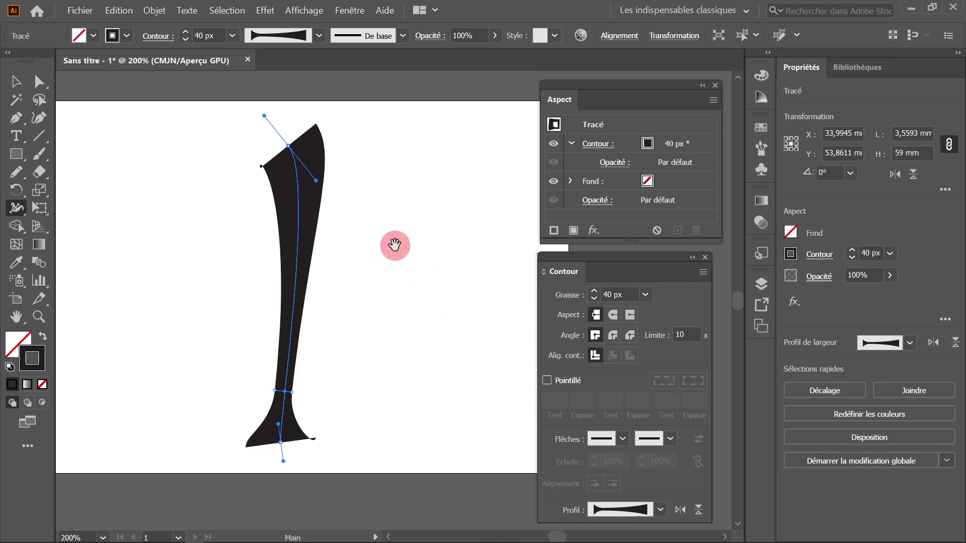
pyautogui.moveTo(393, 242); pyautogui.dragTo(335, 237)
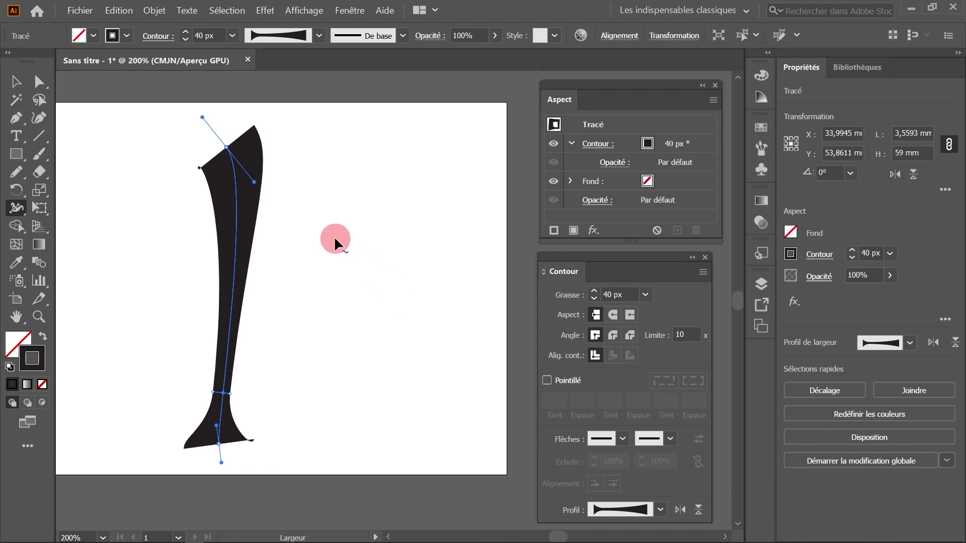
pyautogui.click(16, 118)
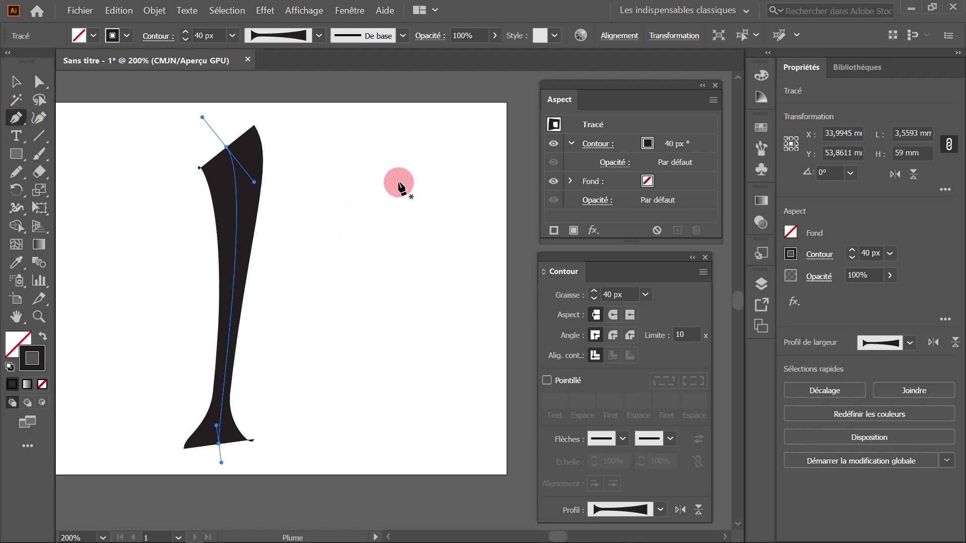
# - Draw a new two-point curve to the right of the tall stroke and select it
pyautogui.moveTo(411, 205); pyautogui.dragTo(396, 219)
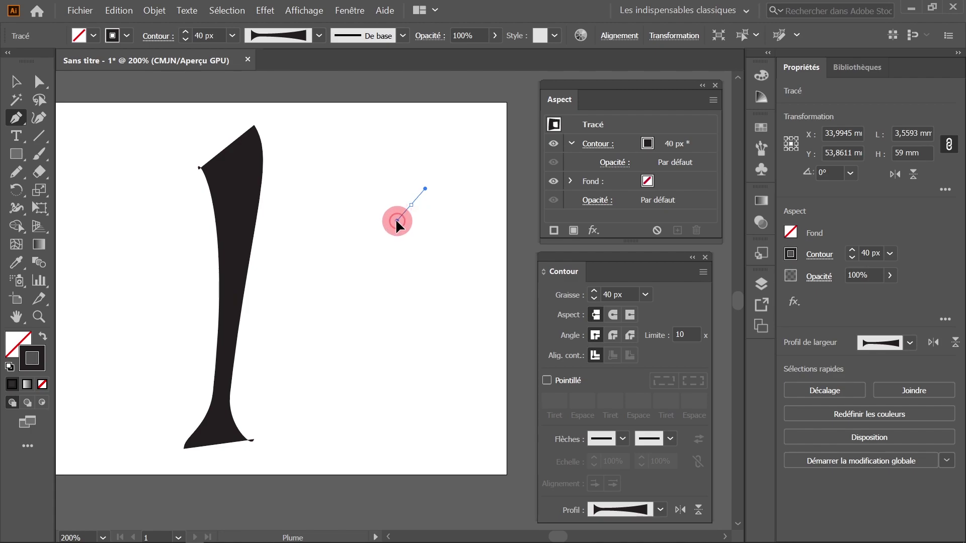
pyautogui.moveTo(341, 343); pyautogui.dragTo(343, 409)
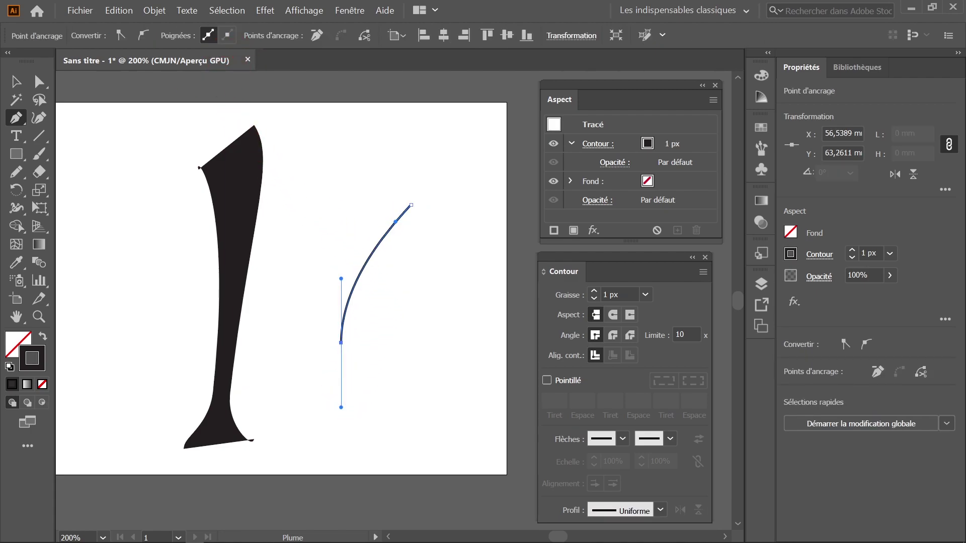
pyautogui.press('v')
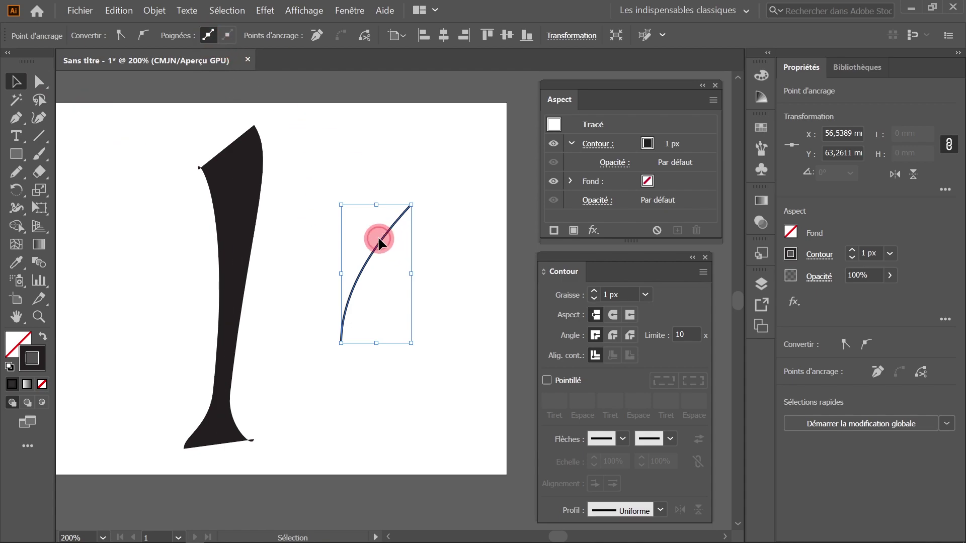
pyautogui.click(380, 238)
# - Give the curve a 22 px stroke with the elliptical width profile
pyautogui.click(186, 33)
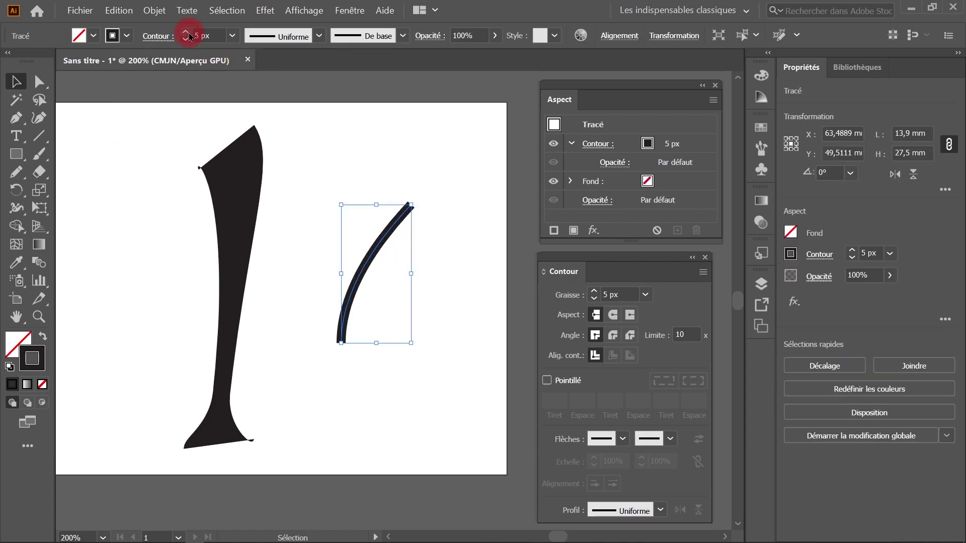
pyautogui.click(189, 35)
pyautogui.click(188, 34)
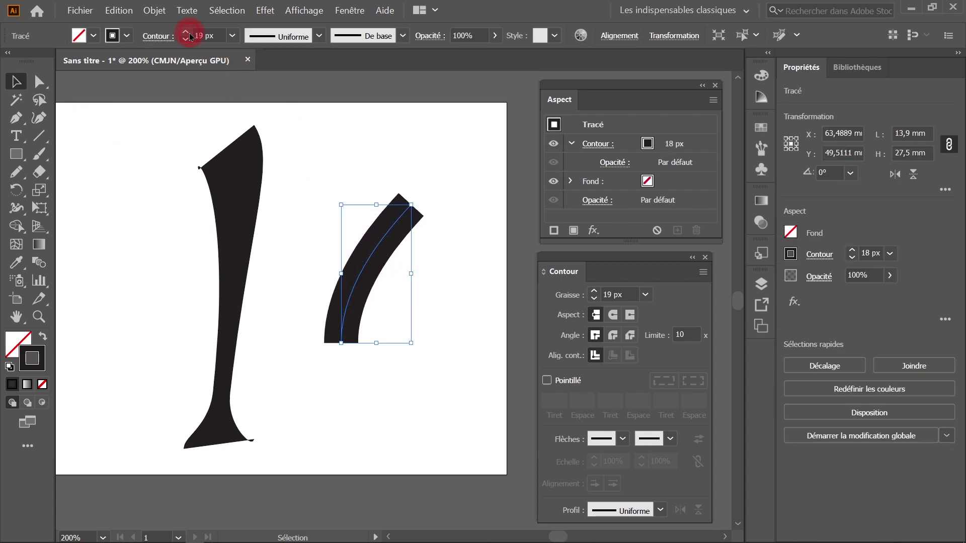
pyautogui.click(316, 42)
pyautogui.click(279, 90)
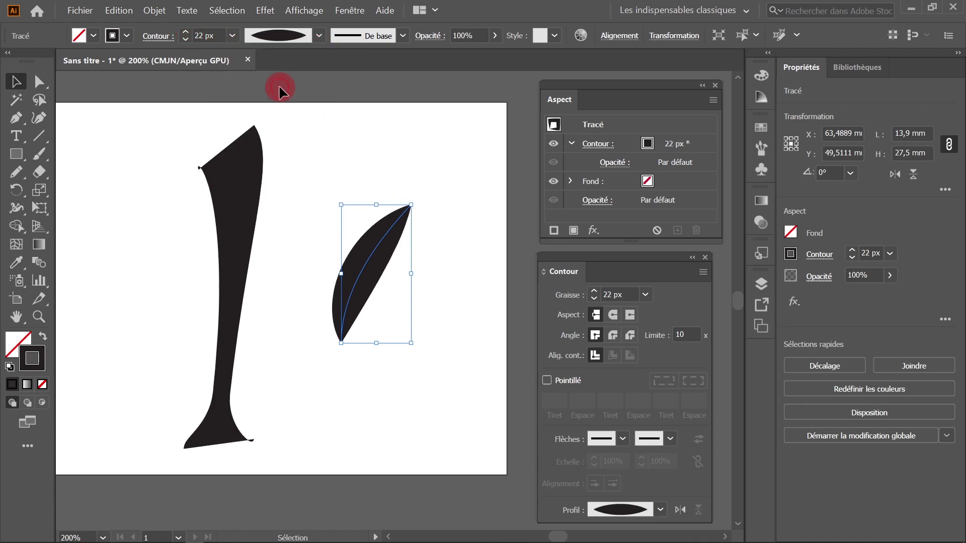
pyautogui.click(391, 331)
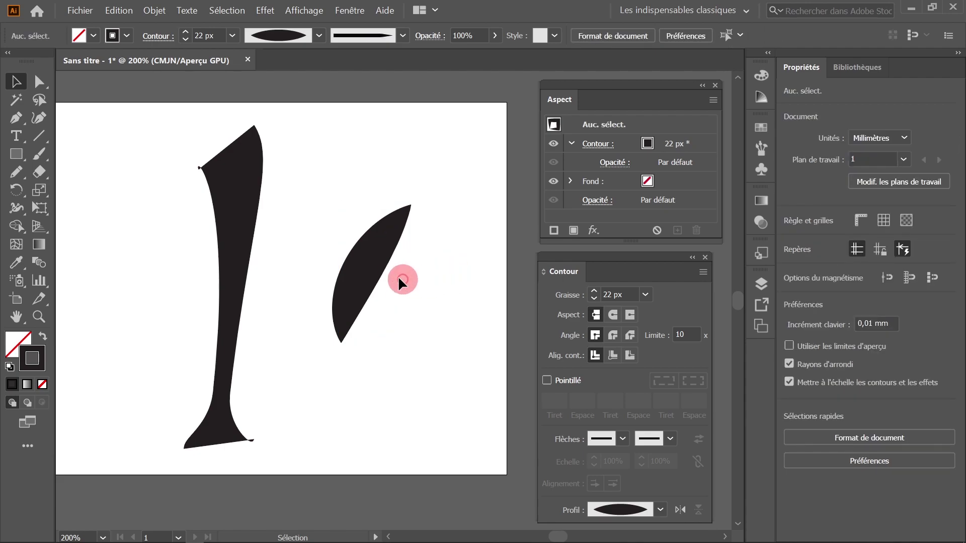
# - Expand the leaf stroke's appearance into a filled shape and move it lower and left
pyautogui.moveTo(378, 281); pyautogui.dragTo(373, 261)
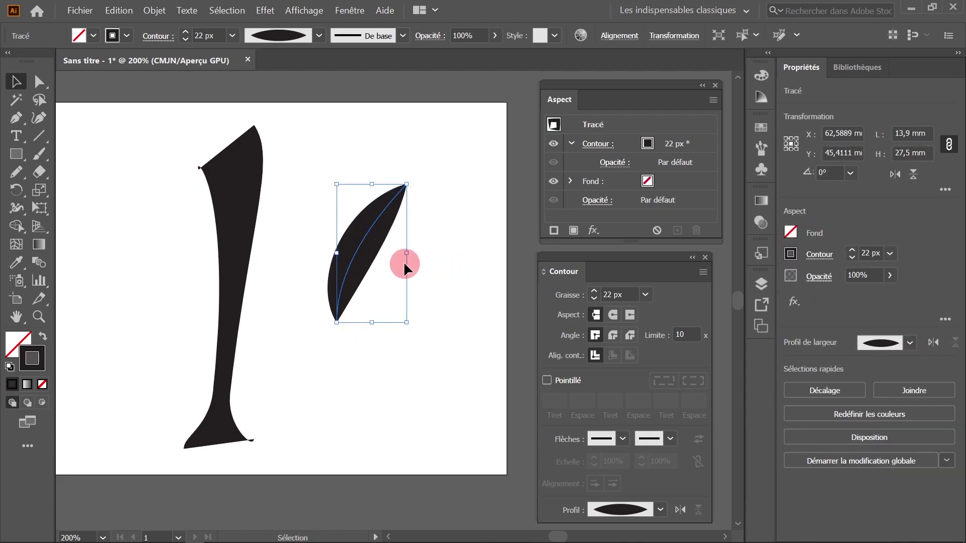
pyautogui.click(154, 11)
pyautogui.click(173, 140)
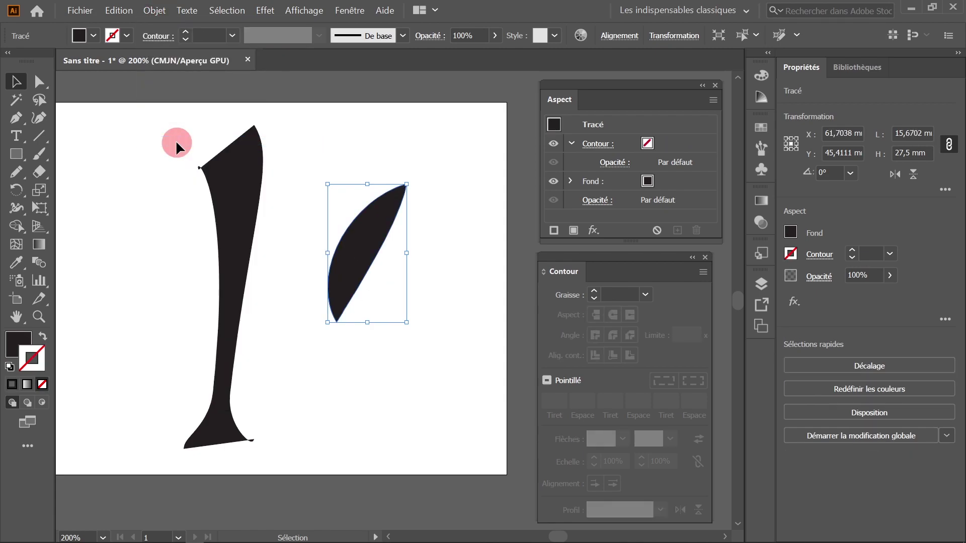
pyautogui.click(365, 275)
pyautogui.click(440, 284)
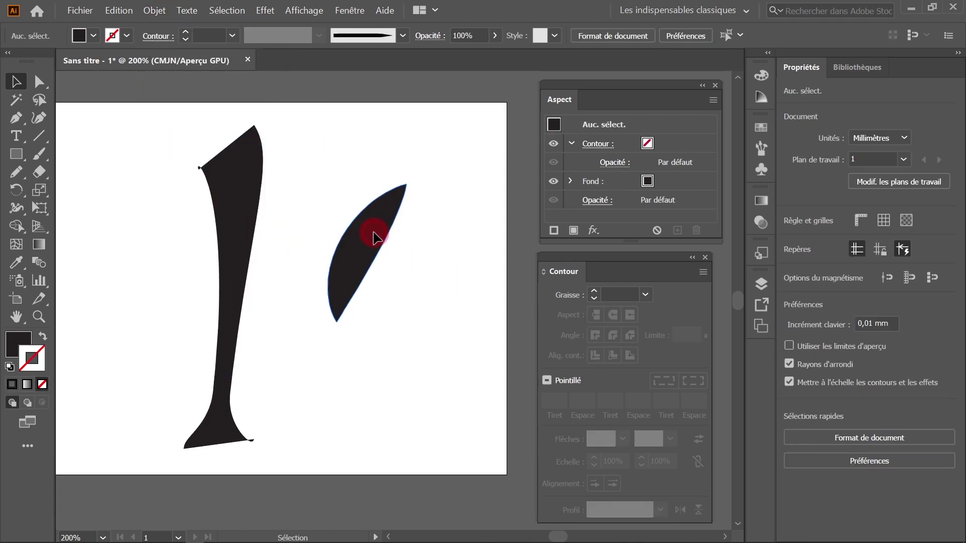
pyautogui.moveTo(375, 231); pyautogui.dragTo(353, 260)
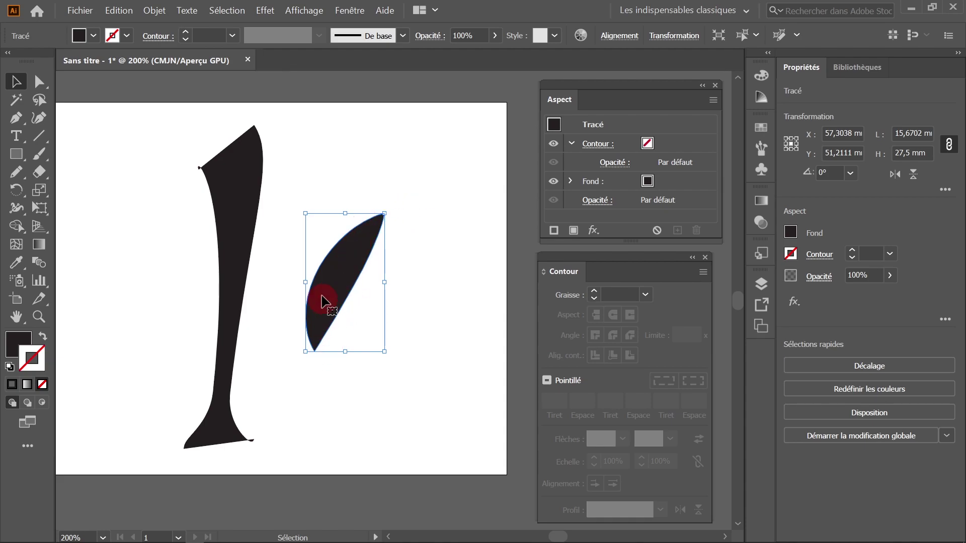
# - Check the artwork in Outline view, then select the tall width-profile stroke
pyautogui.press('a')
pyautogui.hotkey('ctrl', 'y')
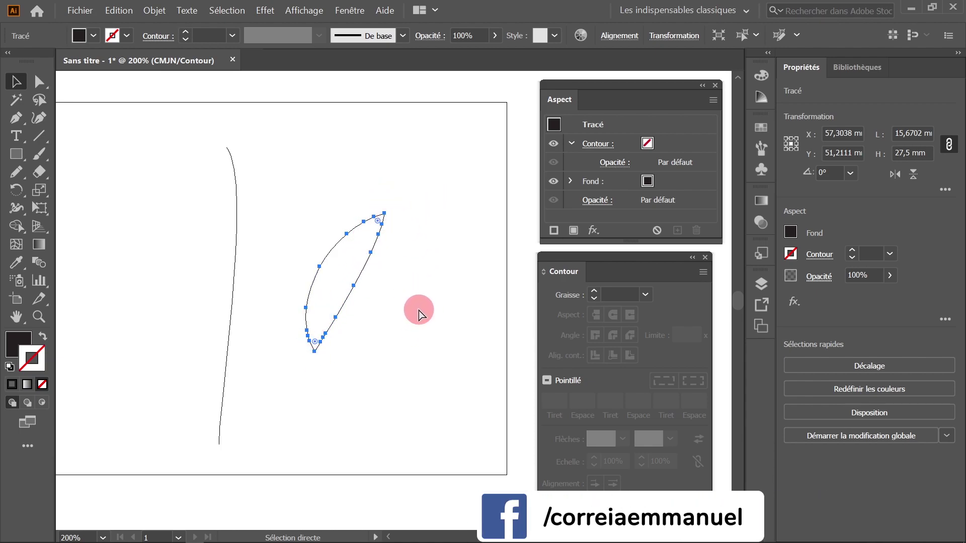
pyautogui.hotkey('ctrl', 'y')
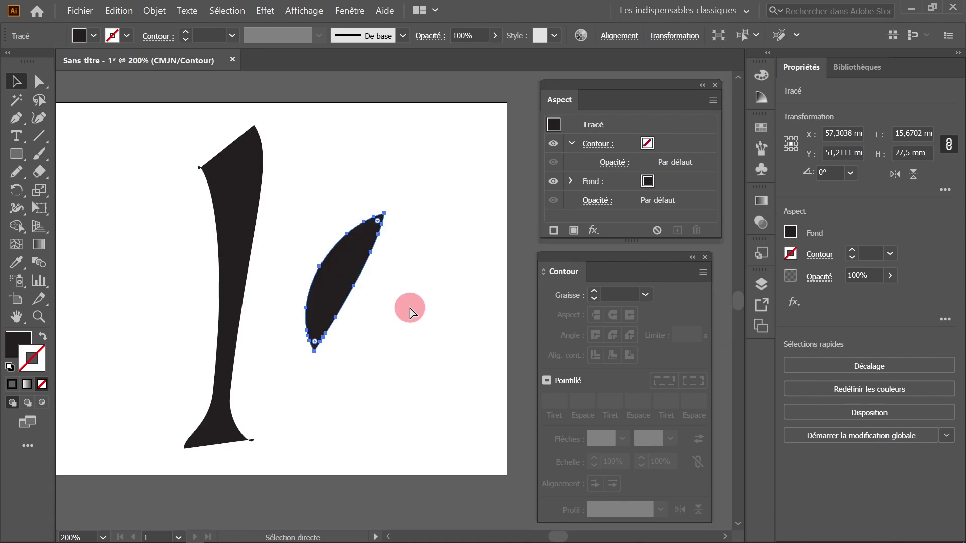
pyautogui.press('v')
pyautogui.click(413, 304)
pyautogui.click(224, 241)
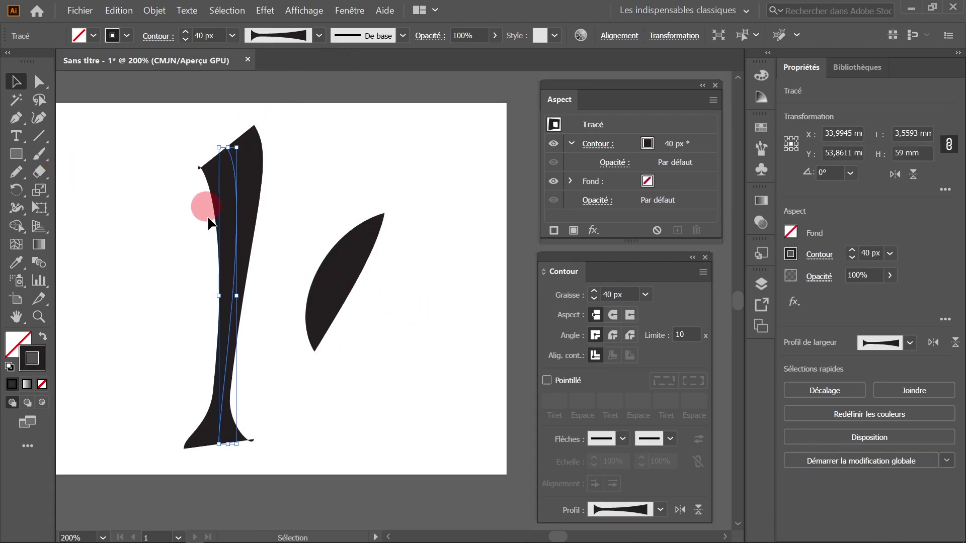
# - Save the tall stroke's custom width as the profile 'Profil de largeur4'
pyautogui.click(320, 36)
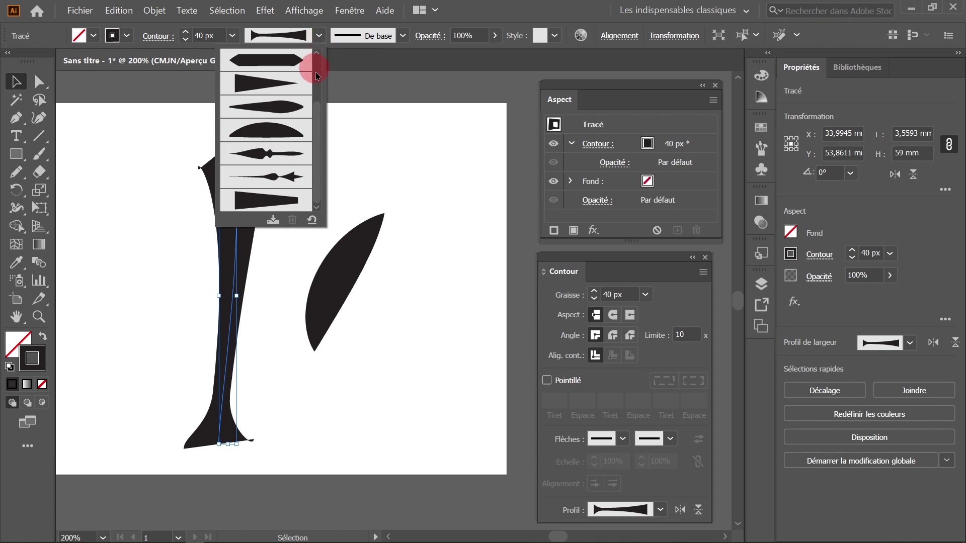
pyautogui.click(273, 222)
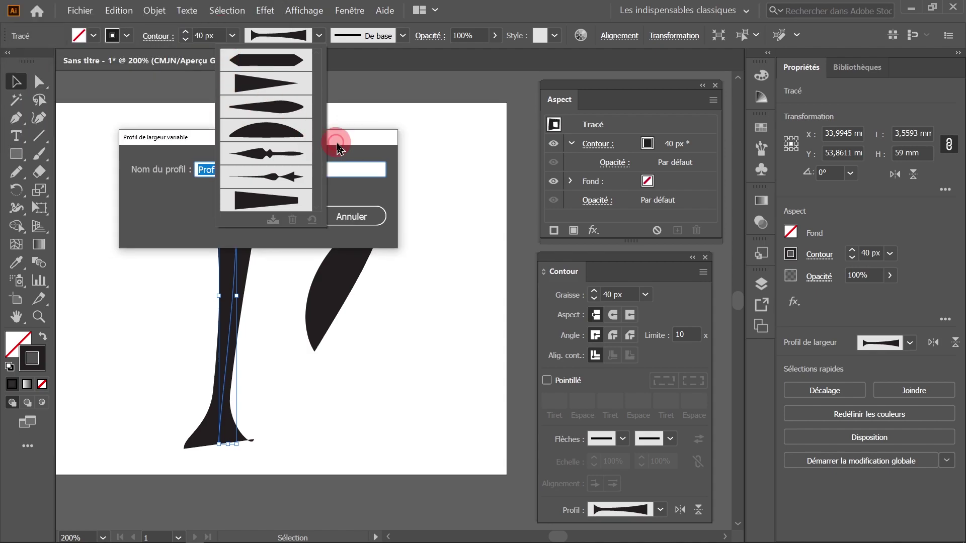
pyautogui.moveTo(223, 16); pyautogui.dragTo(558, 75)
pyautogui.click(497, 150)
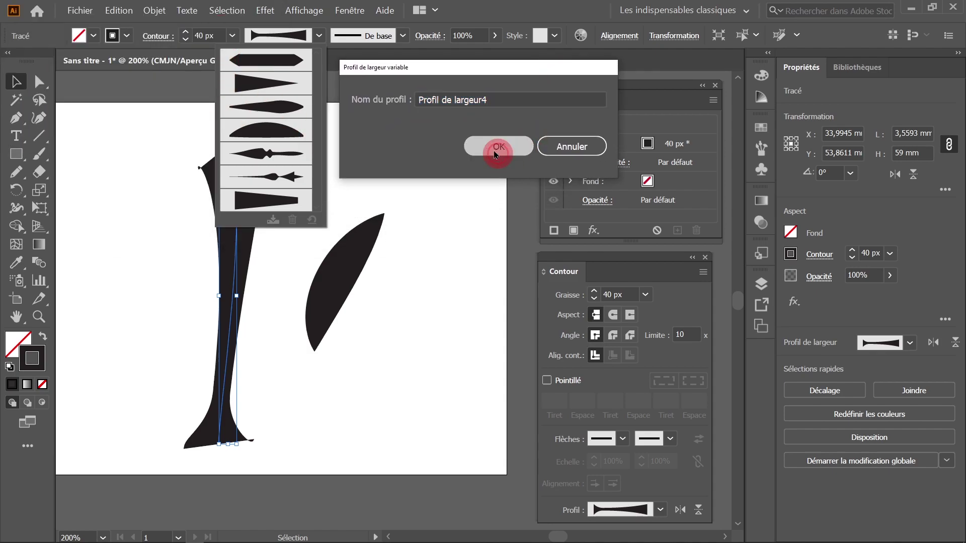
# - Delete the arrow-shaped width profile from the profile list
pyautogui.click(320, 36)
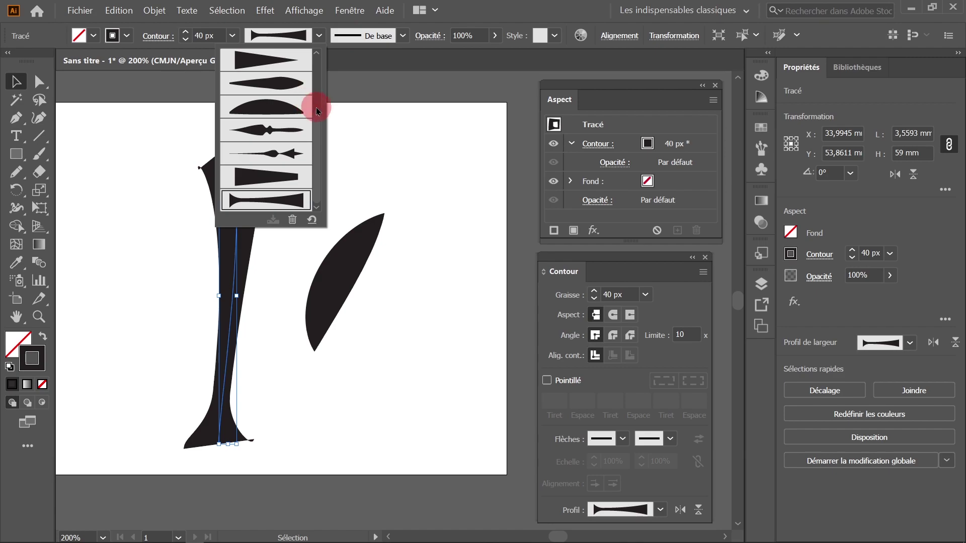
pyautogui.click(271, 195)
pyautogui.click(294, 222)
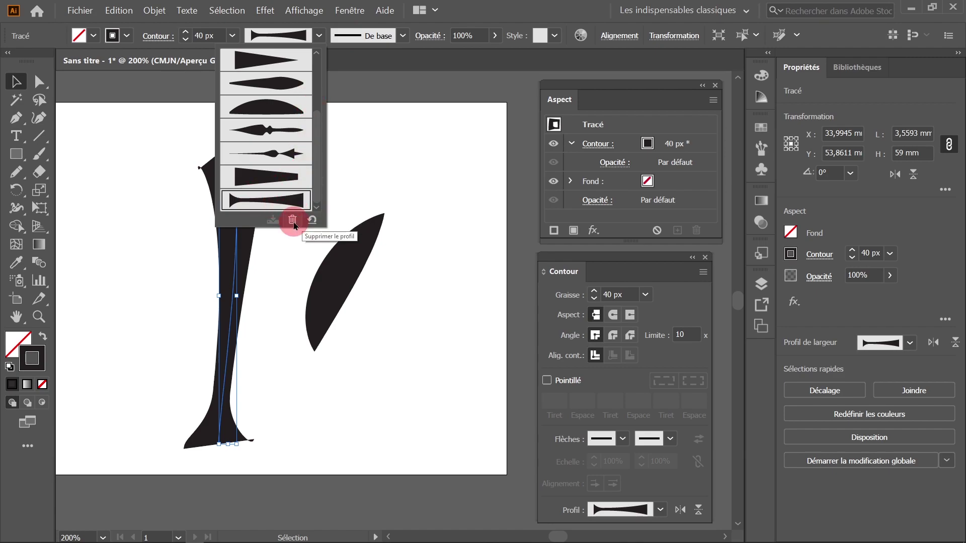
pyautogui.click(280, 143)
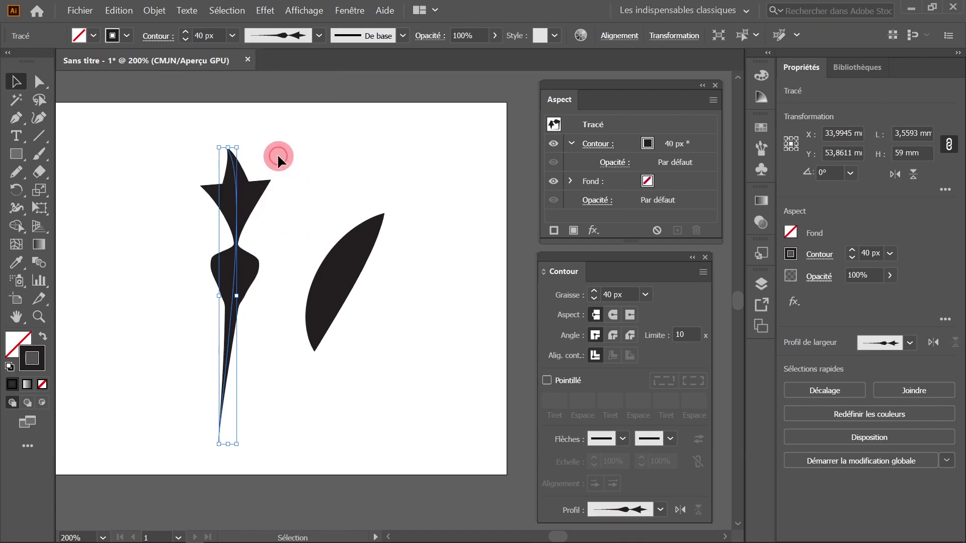
pyautogui.click(318, 40)
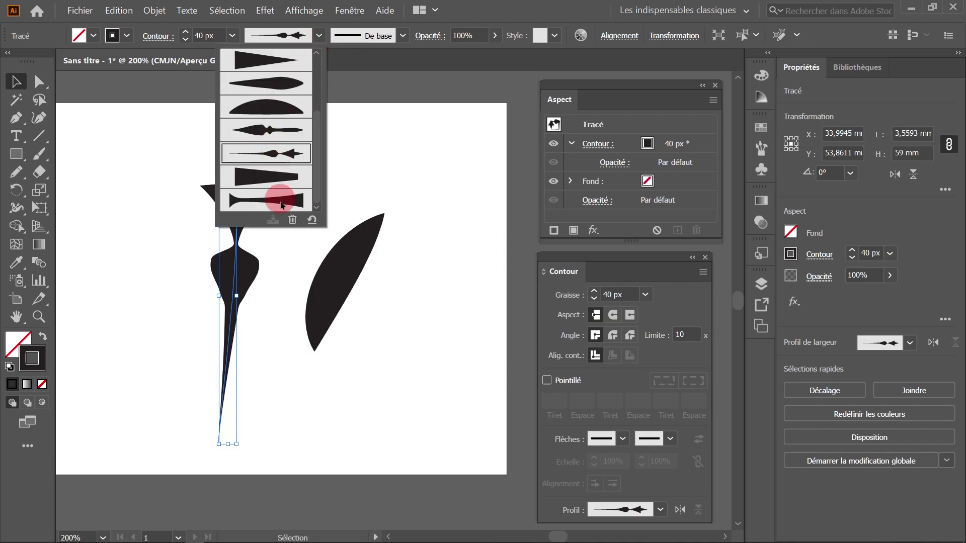
pyautogui.click(292, 224)
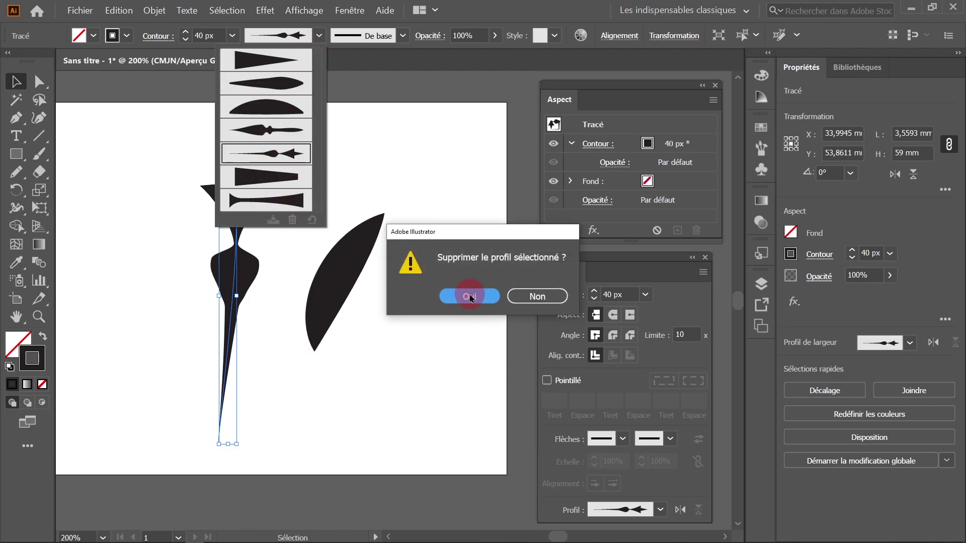
pyautogui.click(465, 295)
# - Reapply Profil de largeur4 to the tall stroke
pyautogui.click(321, 40)
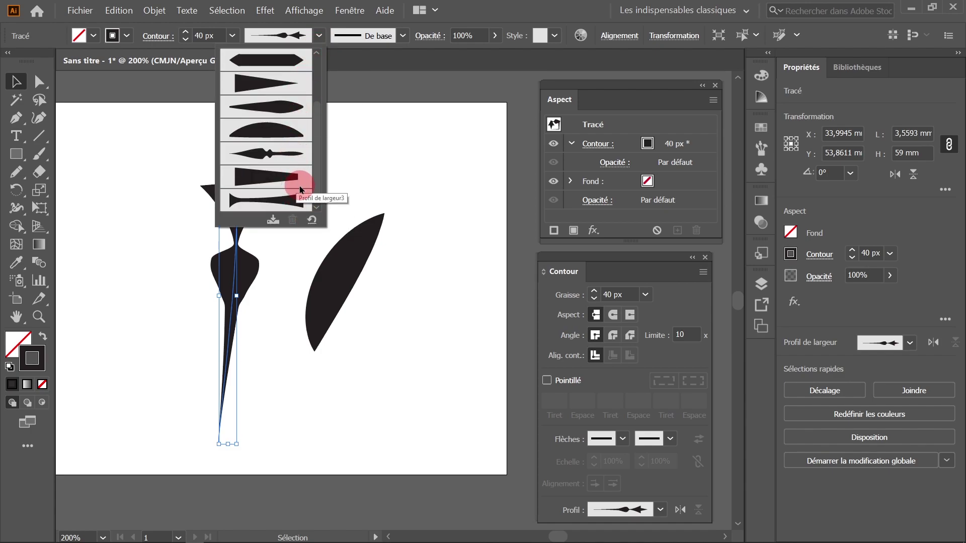
pyautogui.click(276, 206)
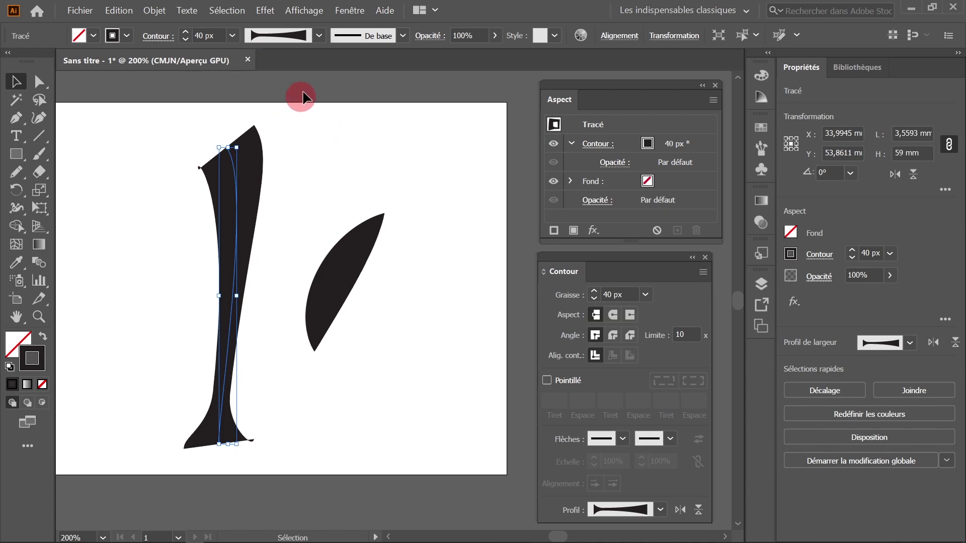
pyautogui.click(312, 68)
# - Pencil a freehand S-curve right of the leaf and set the wedge width profile for new strokes
pyautogui.click(16, 172)
pyautogui.moveTo(460, 168); pyautogui.dragTo(387, 373)
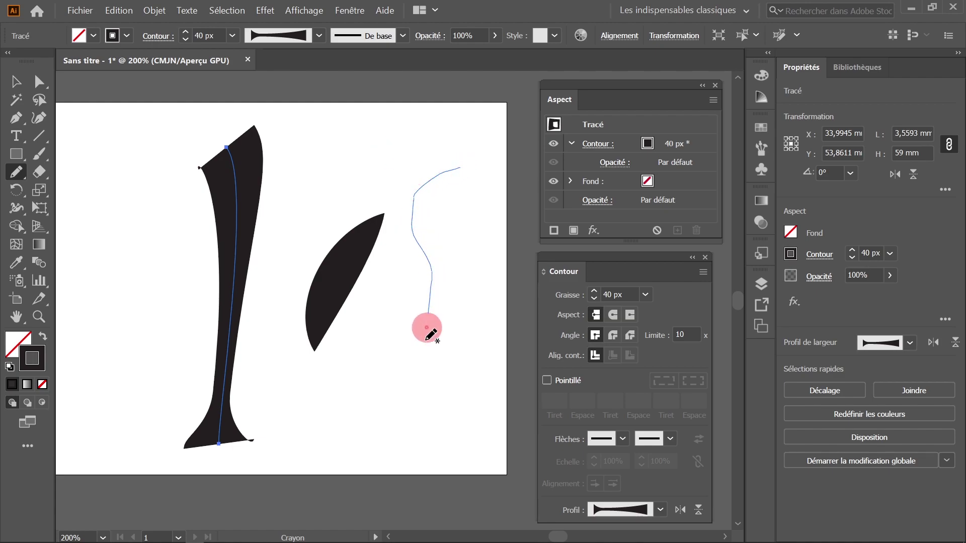
pyautogui.click(319, 37)
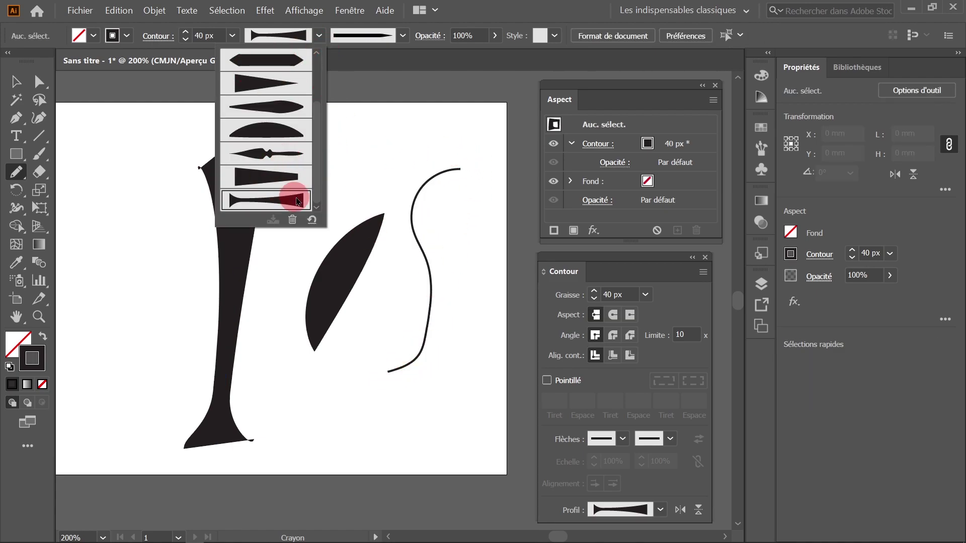
pyautogui.click(308, 179)
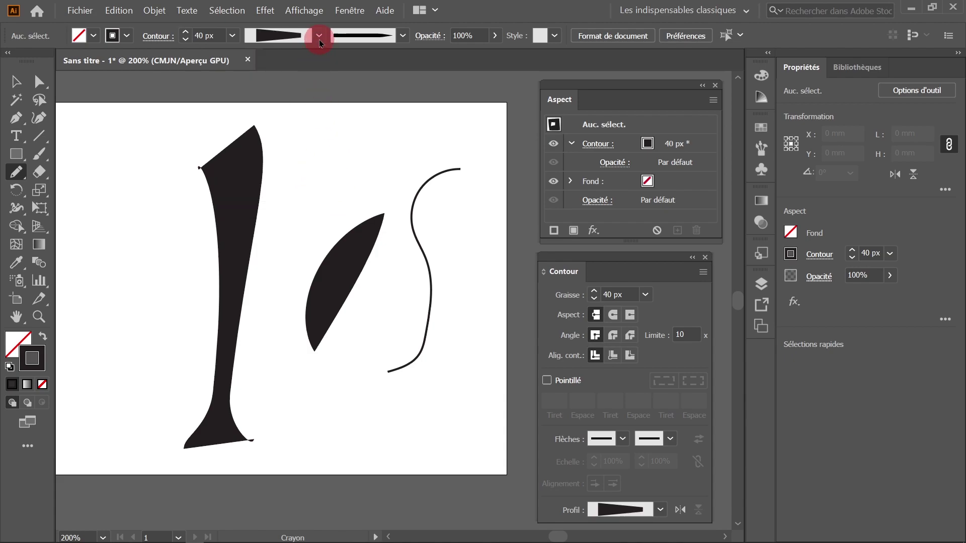
pyautogui.click(320, 42)
pyautogui.scroll(1, 317, 75)
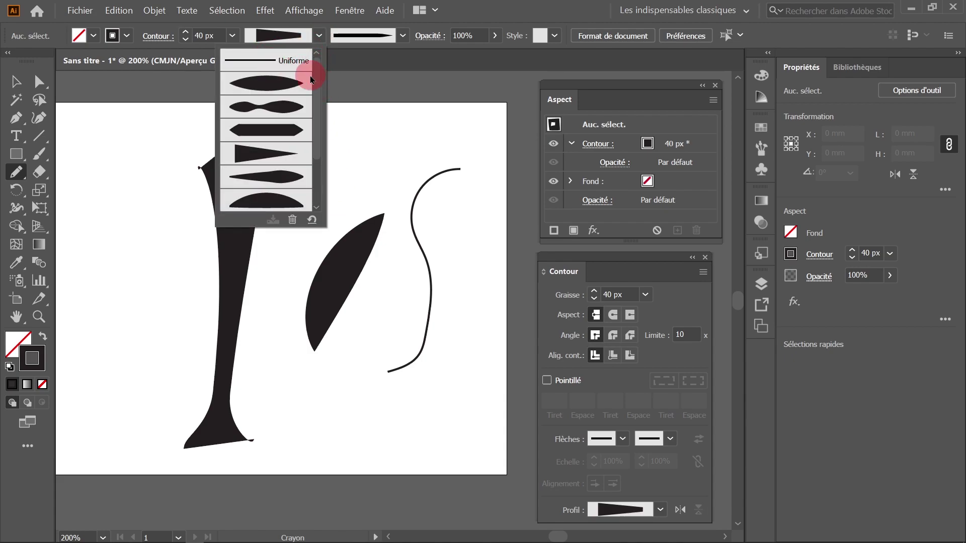
pyautogui.click(18, 127)
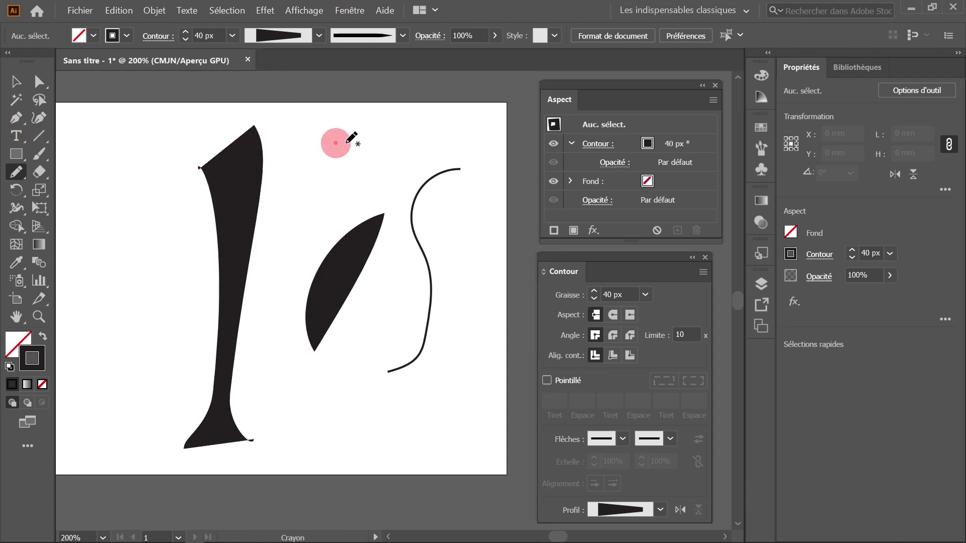
# - Draw a three-point pen curve to the left of the tall shape
pyautogui.click(18, 124)
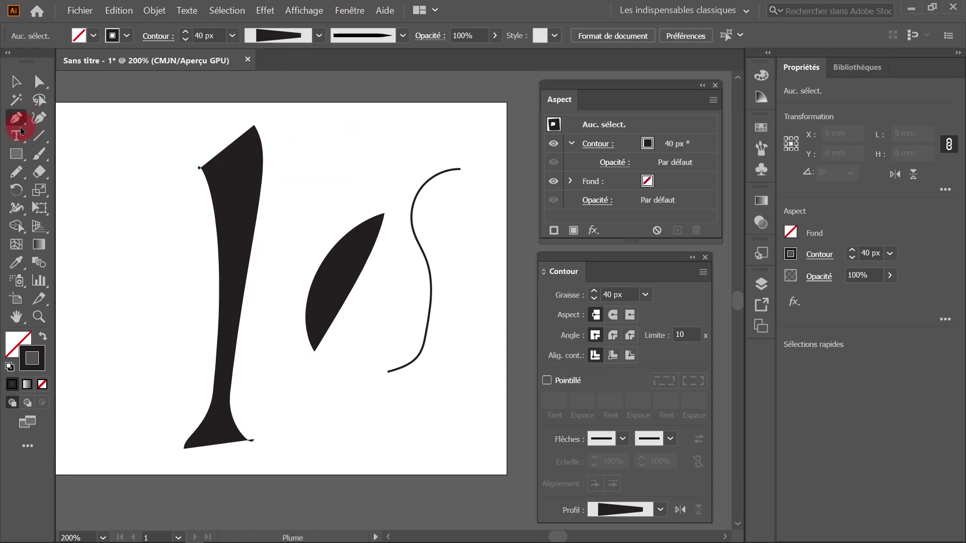
pyautogui.moveTo(182, 139)
pyautogui.mouseDown()
pyautogui.moveTo(134, 201)
pyautogui.moveTo(126, 251)
pyautogui.mouseUp()
pyautogui.moveTo(131, 305); pyautogui.dragTo(119, 330)
pyautogui.moveTo(83, 379); pyautogui.dragTo(104, 407)
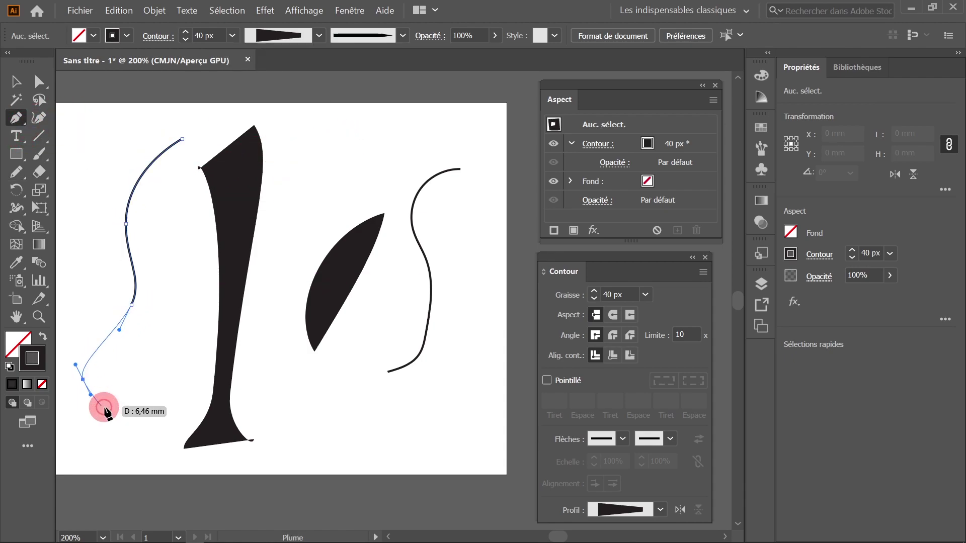
pyautogui.click(16, 81)
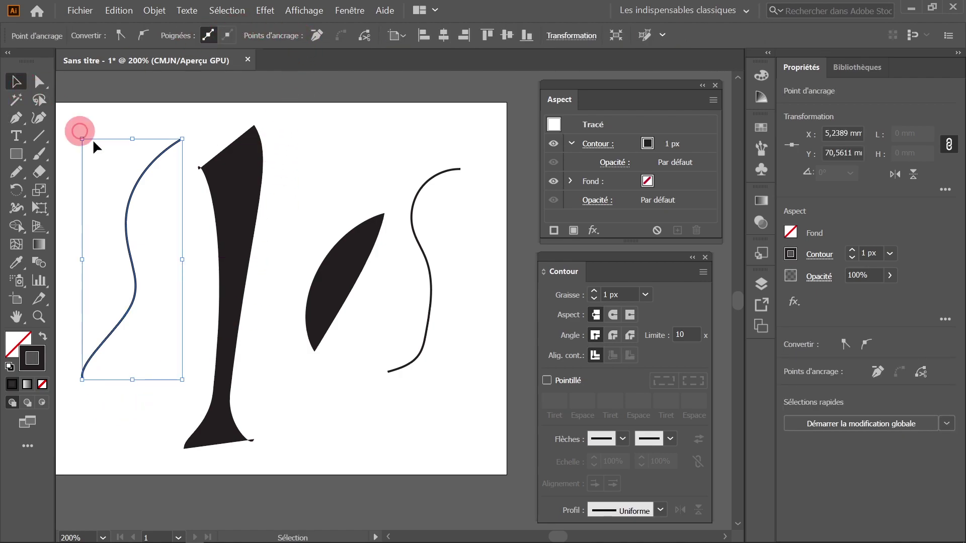
pyautogui.click(174, 194)
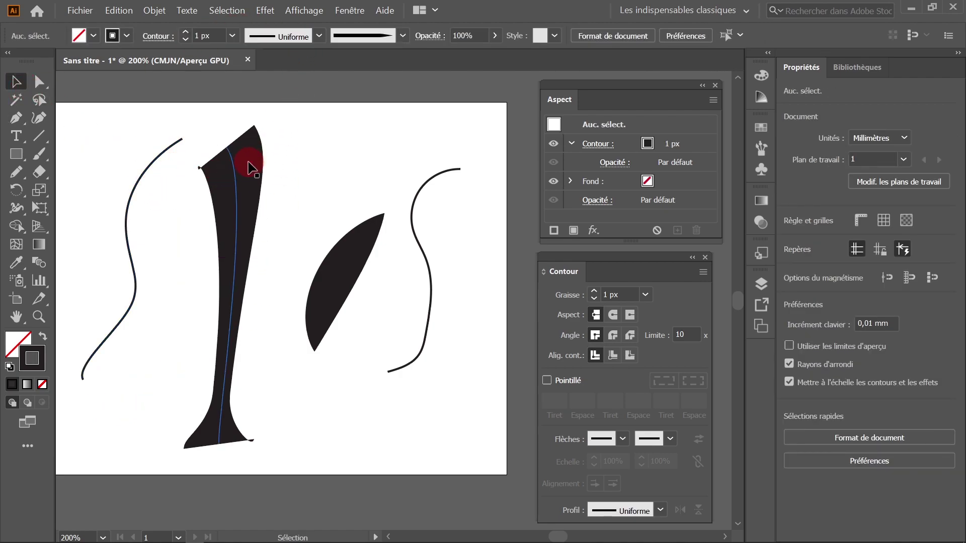
# - Paint an Arrondi 15 pt brush stroke near the top with the lens-shaped width profile
pyautogui.click(39, 156)
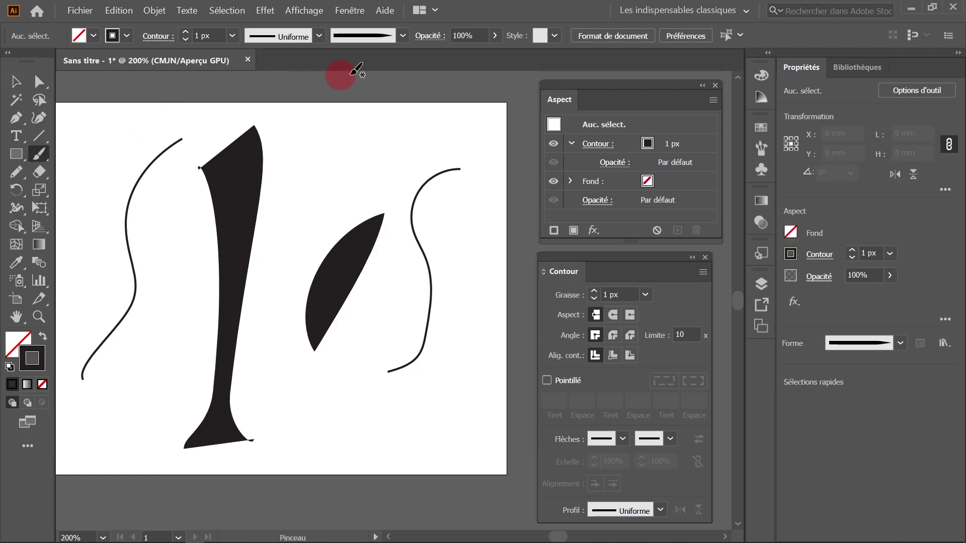
pyautogui.click(404, 35)
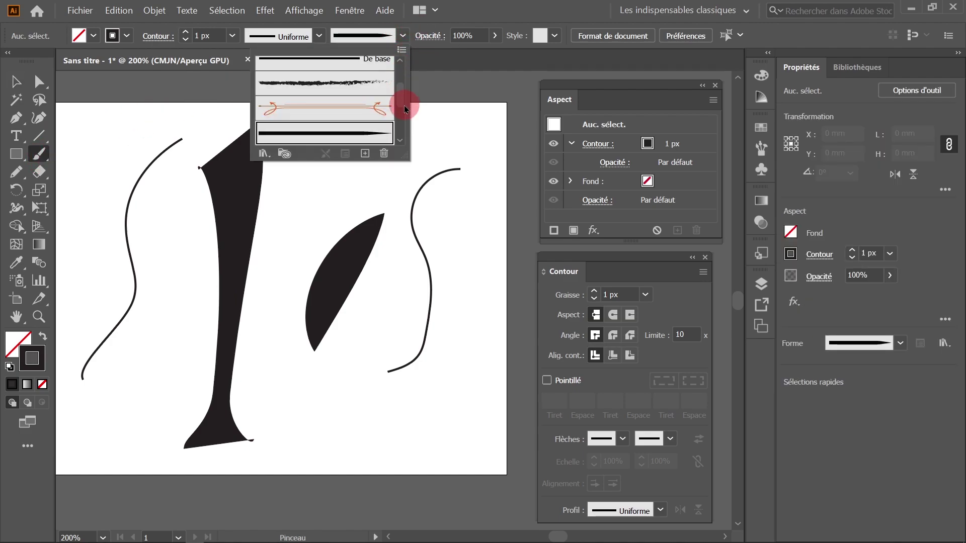
pyautogui.moveTo(403, 105); pyautogui.dragTo(402, 83)
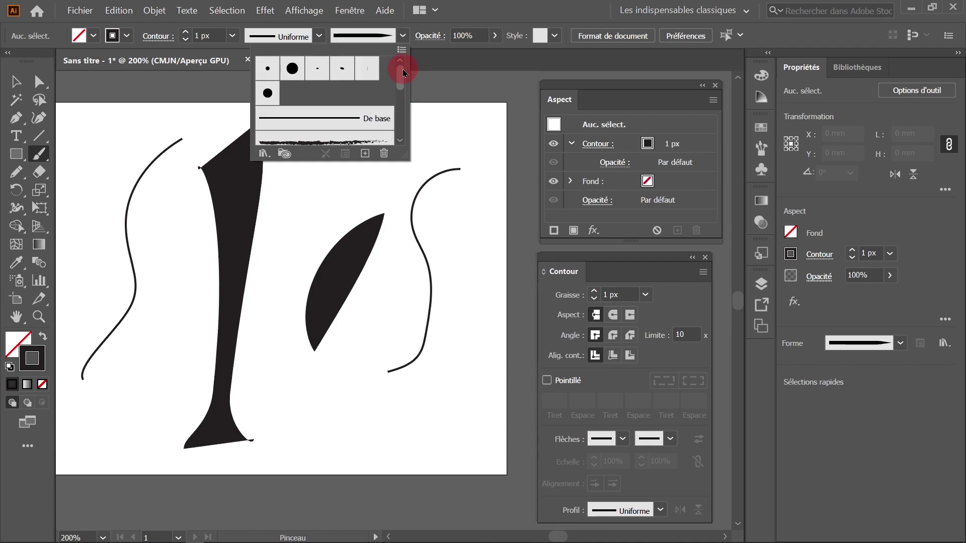
pyautogui.click(305, 66)
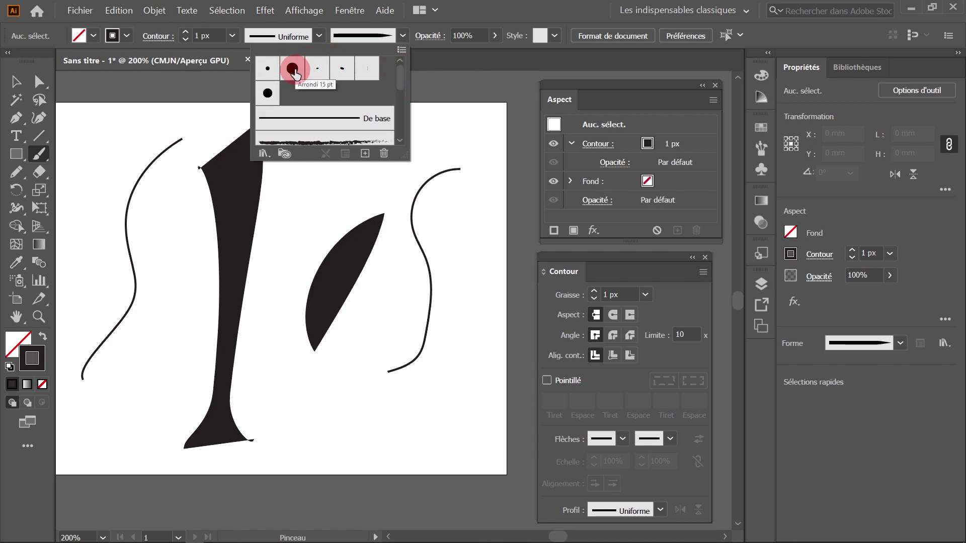
pyautogui.click(293, 71)
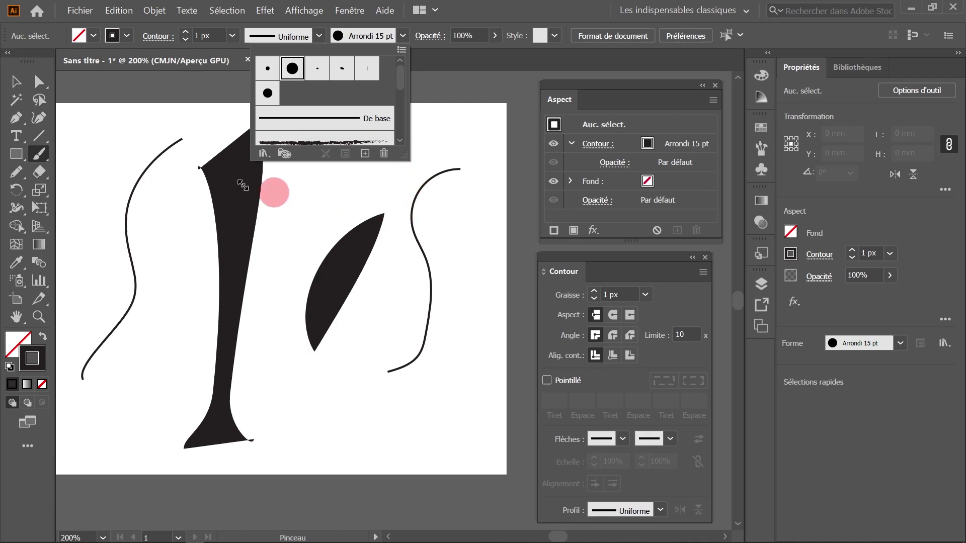
pyautogui.click(39, 125)
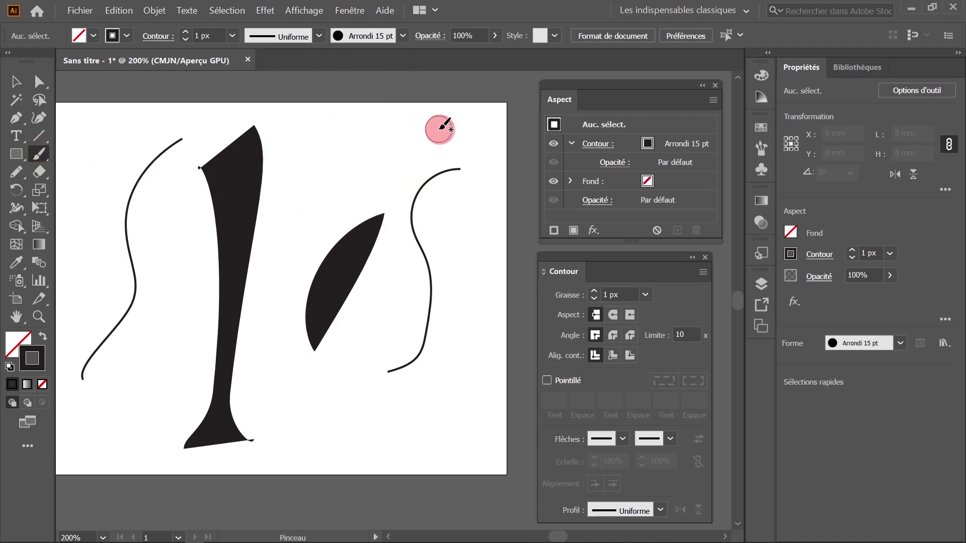
pyautogui.moveTo(437, 130); pyautogui.dragTo(304, 197)
pyautogui.click(254, 36)
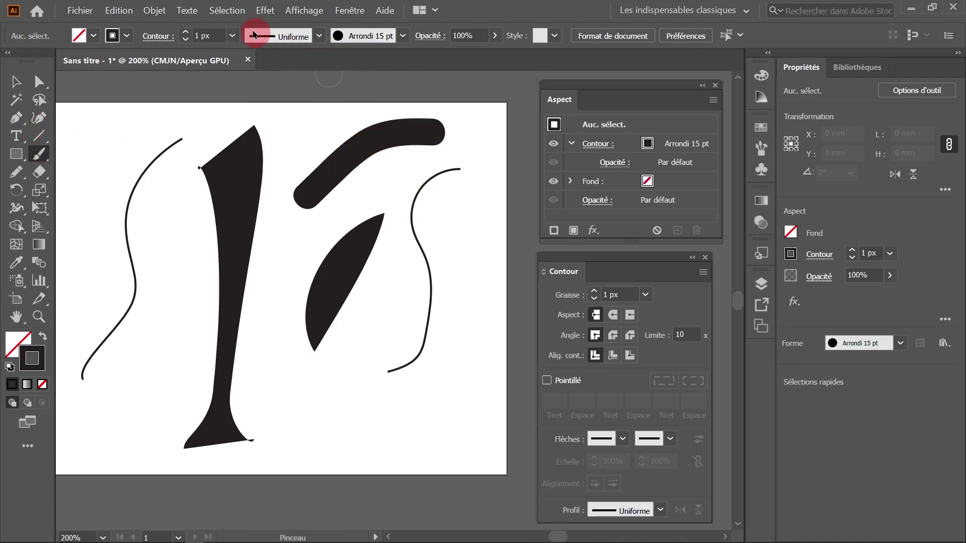
pyautogui.click(319, 36)
pyautogui.click(259, 82)
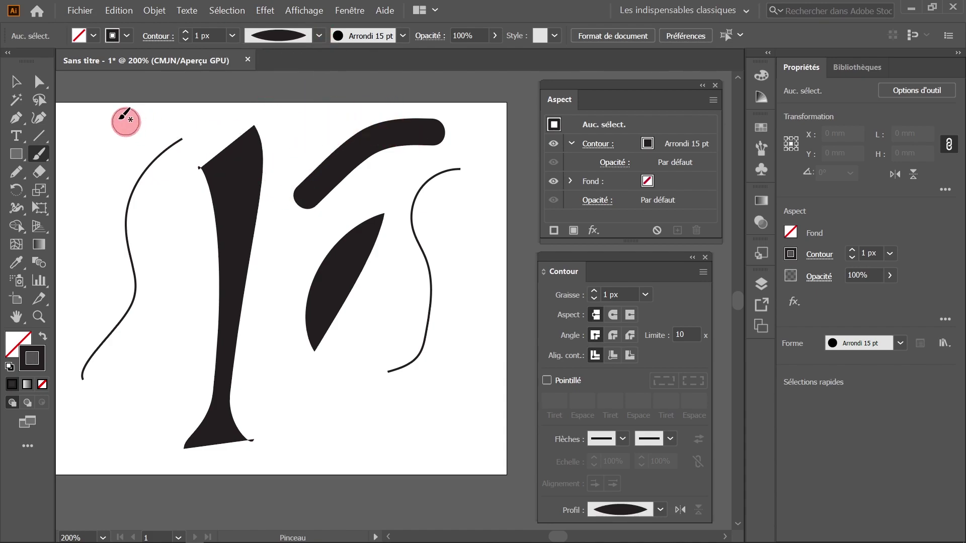
# - Select every path on the artboard and delete them
pyautogui.click(16, 81)
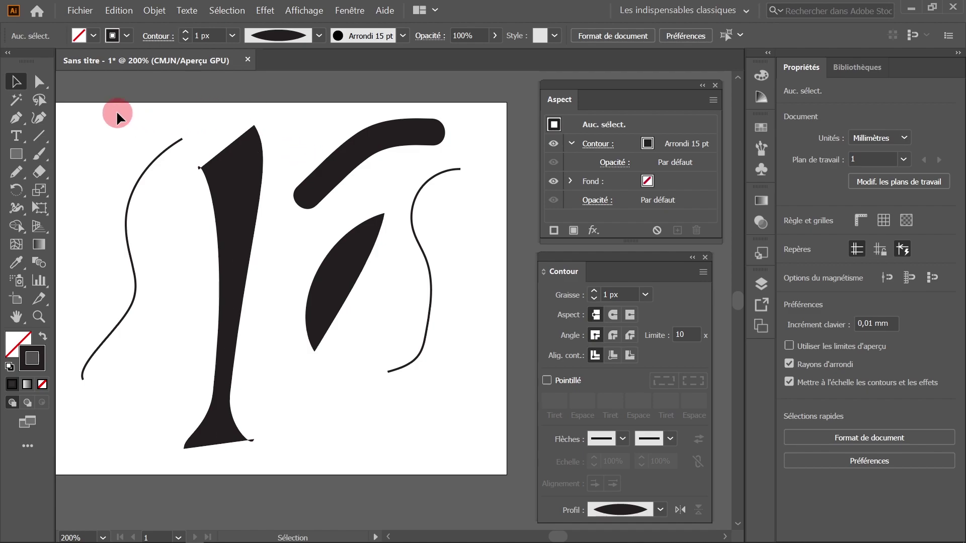
pyautogui.moveTo(117, 114); pyautogui.dragTo(452, 382)
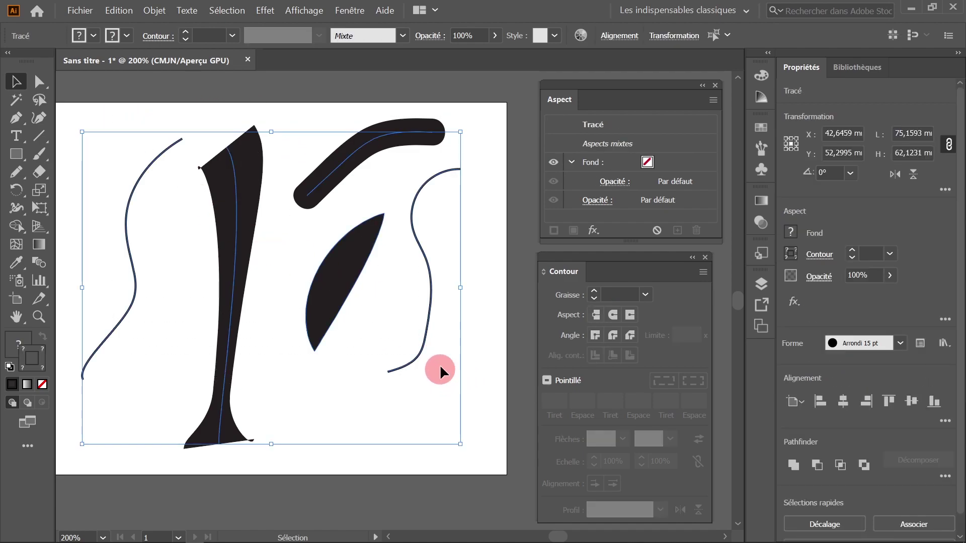
pyautogui.press('Delete')
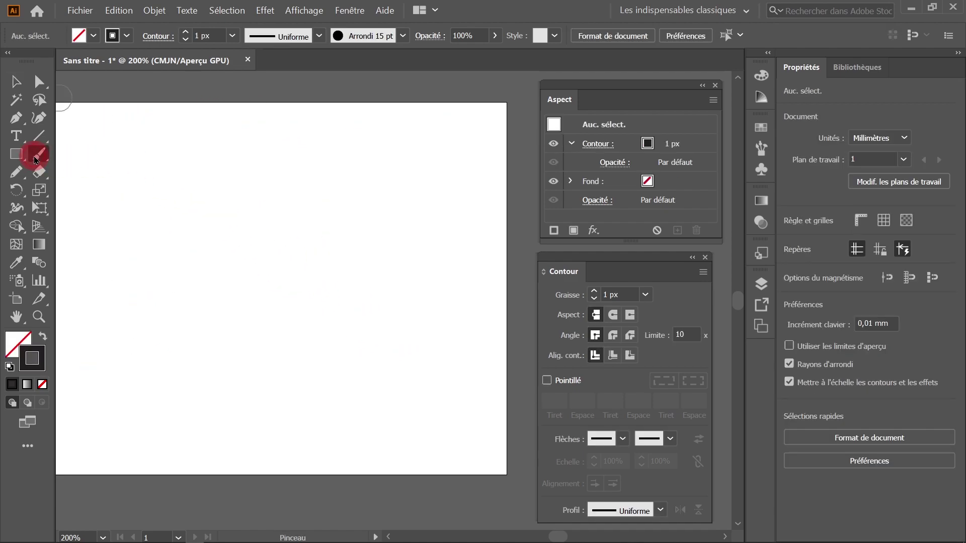
# - Paint a curved black stroke with the Trait1 brush
pyautogui.click(36, 160)
pyautogui.click(403, 36)
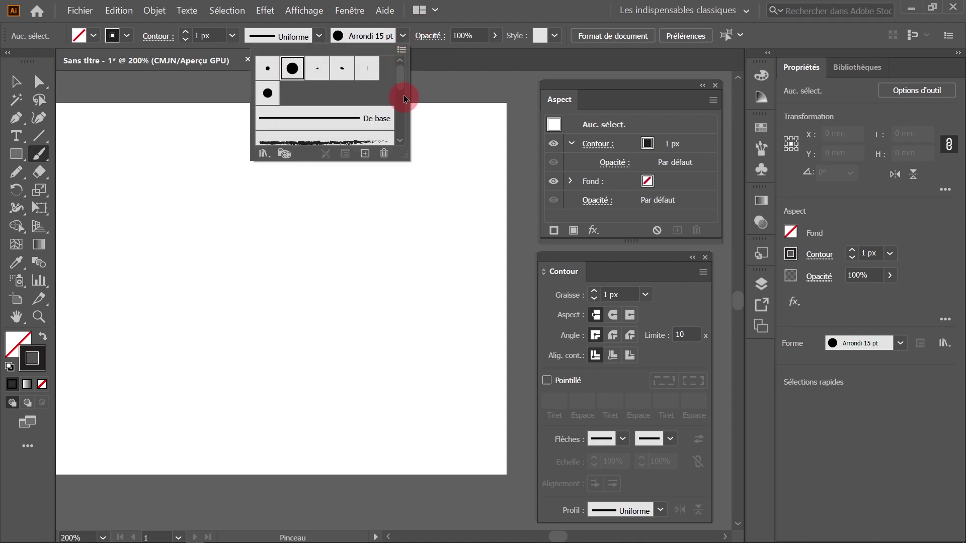
pyautogui.moveTo(399, 80); pyautogui.dragTo(408, 104)
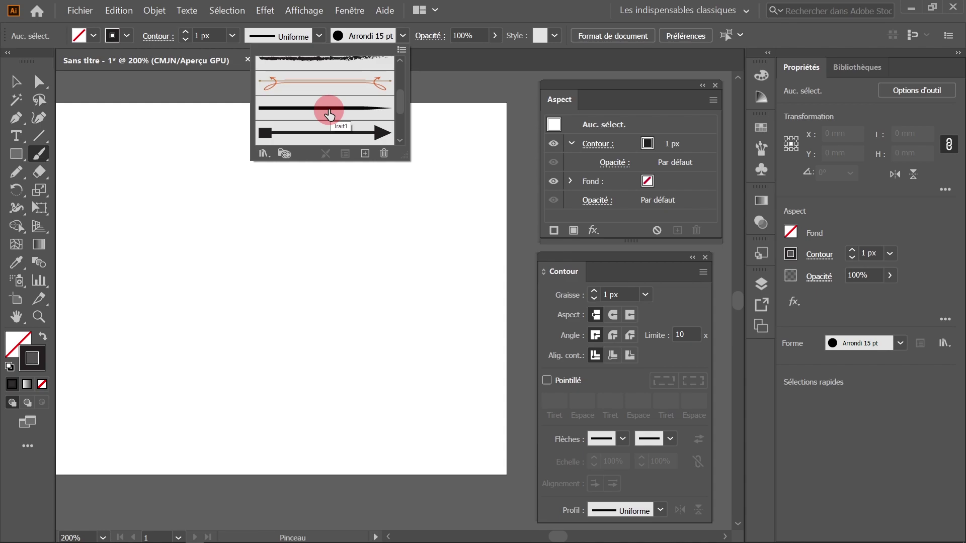
pyautogui.click(314, 111)
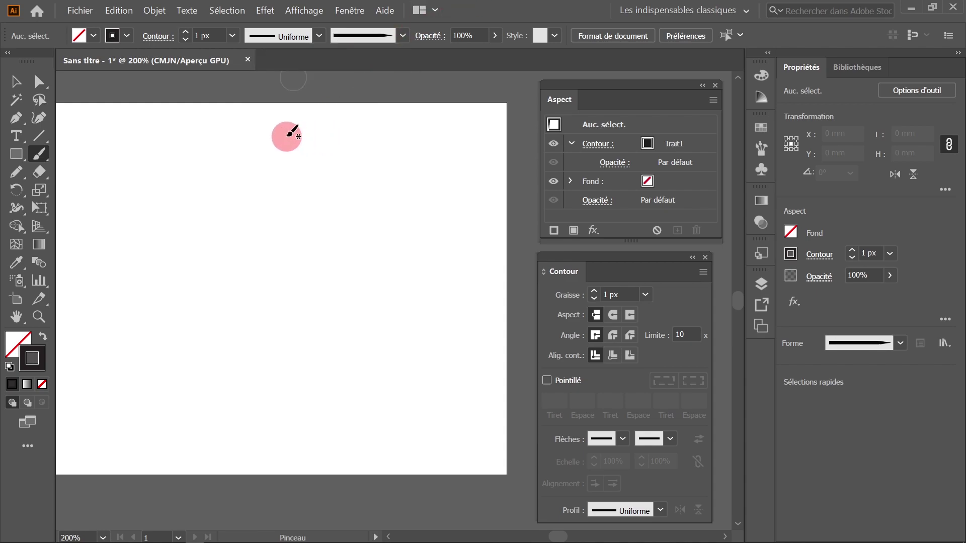
pyautogui.moveTo(287, 135)
pyautogui.mouseDown()
pyautogui.moveTo(163, 283)
pyautogui.moveTo(129, 303)
pyautogui.mouseUp()
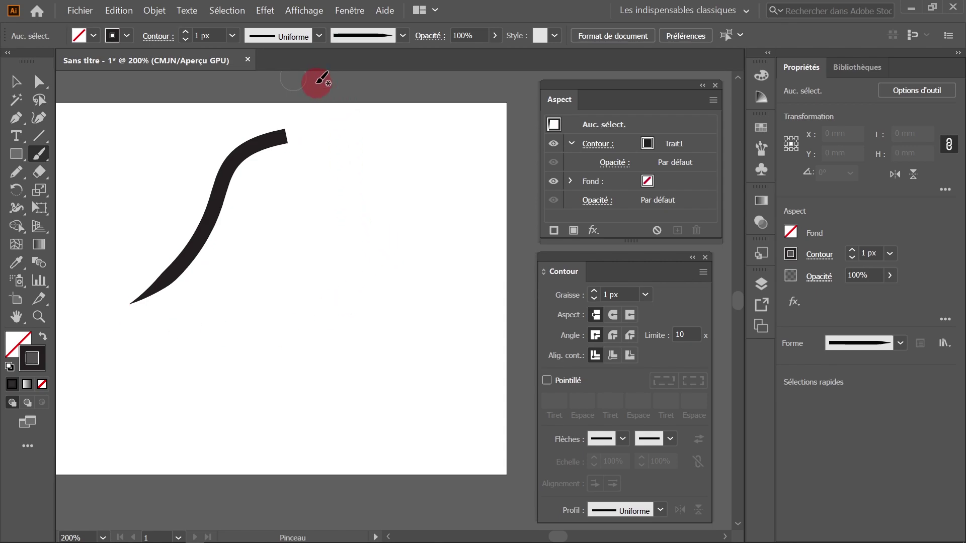
# - Paint a second curved stroke using the Profil de largeur4 width profile
pyautogui.click(319, 36)
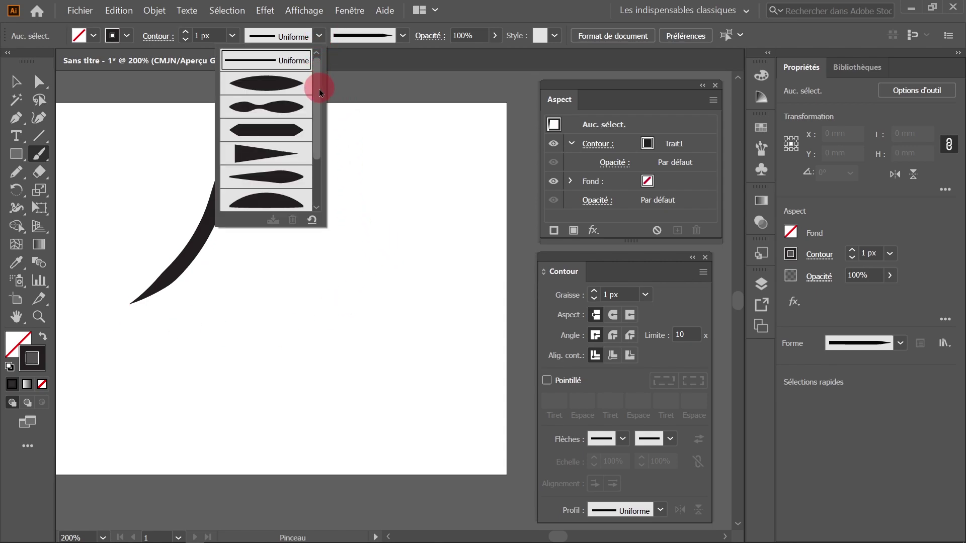
pyautogui.moveTo(320, 93); pyautogui.dragTo(319, 145)
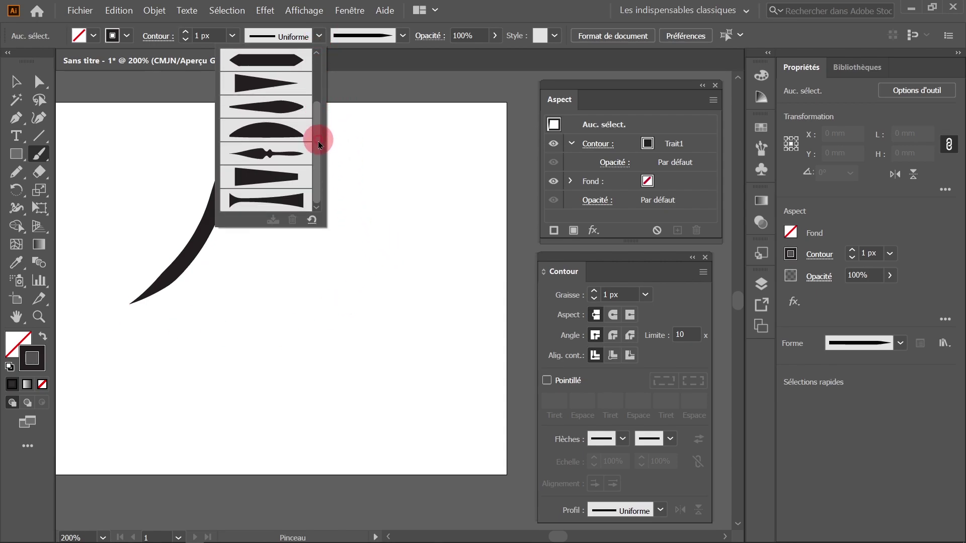
pyautogui.click(276, 201)
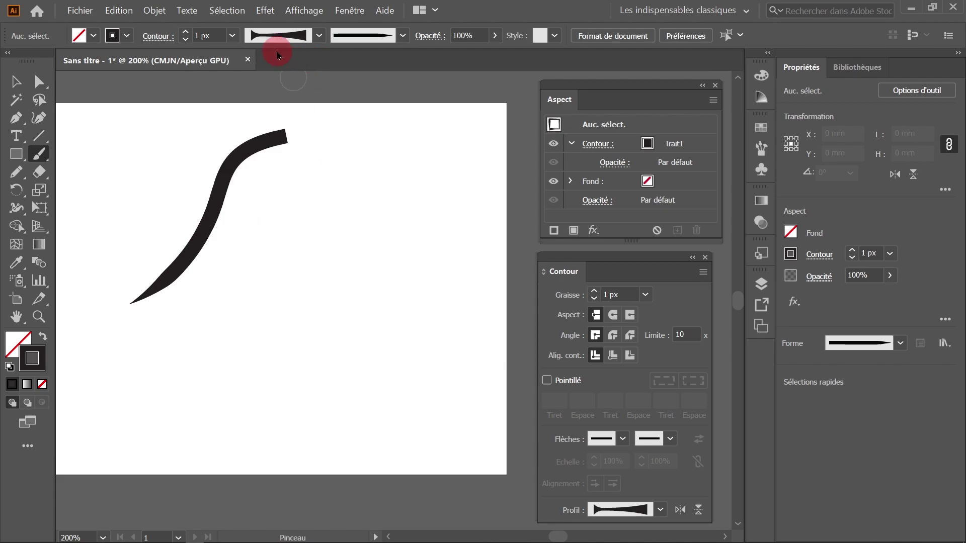
pyautogui.moveTo(416, 142); pyautogui.dragTo(185, 319)
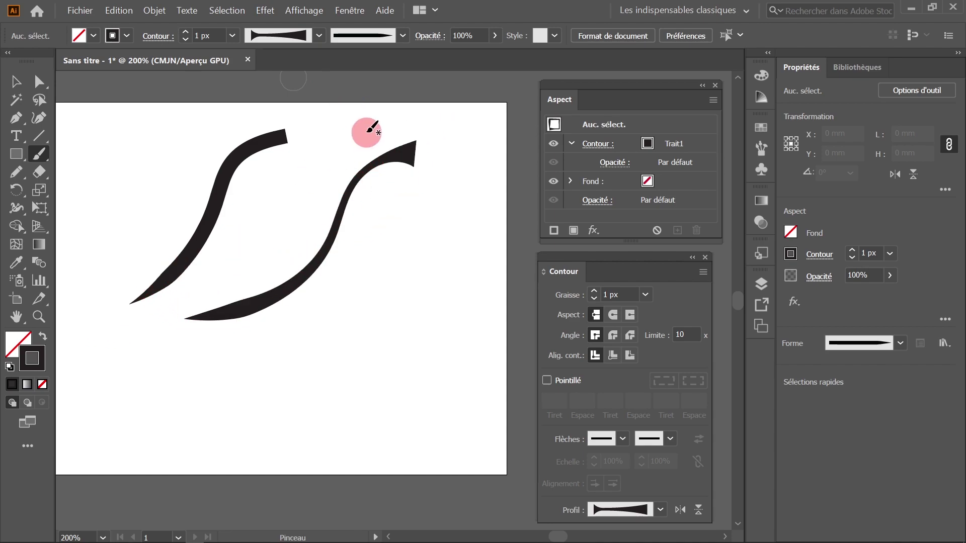
# - Select the Couture de jean brush with the profile that swells at both ends
pyautogui.click(403, 35)
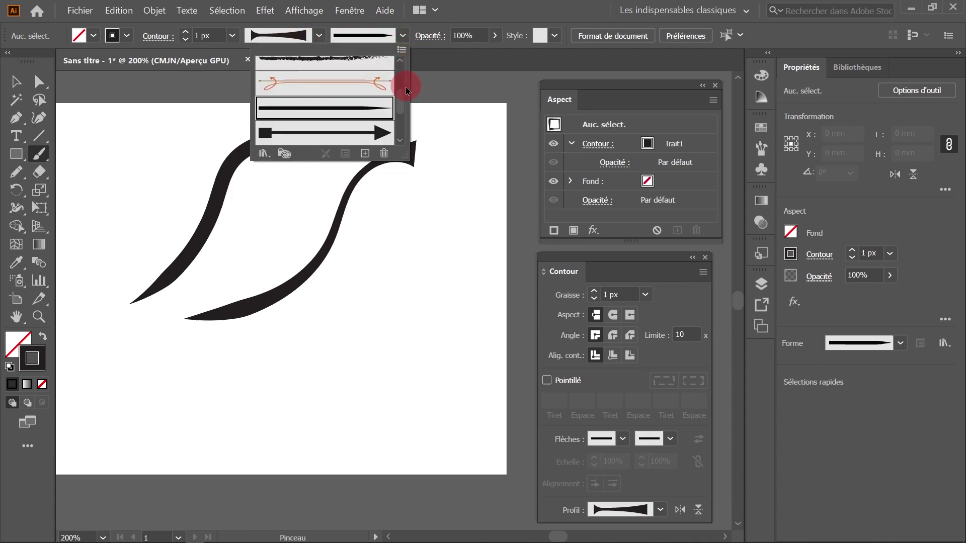
pyautogui.moveTo(403, 104); pyautogui.dragTo(396, 121)
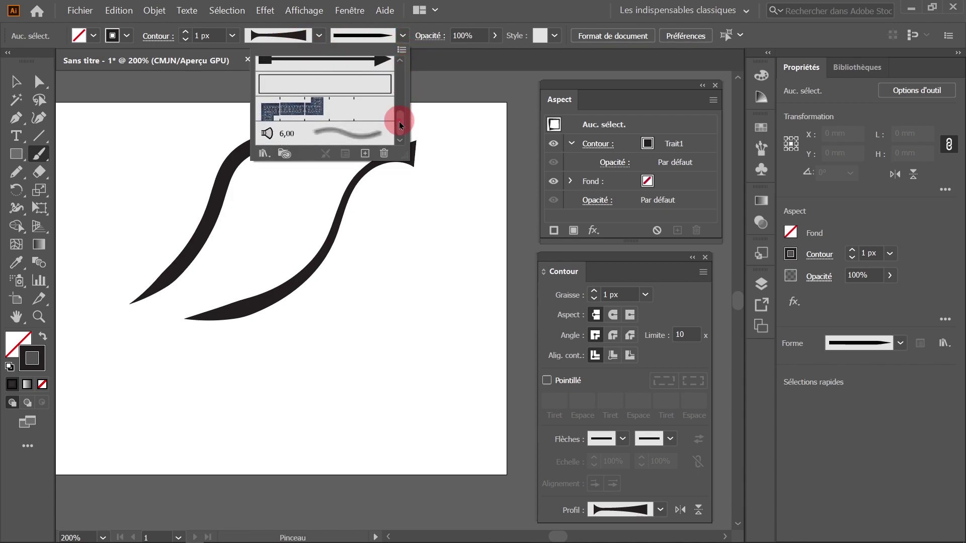
pyautogui.click(302, 108)
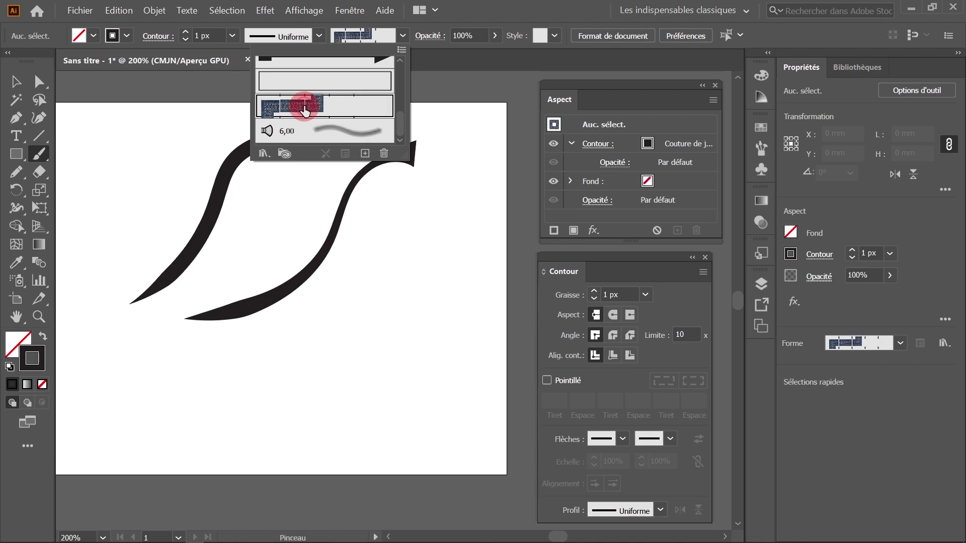
pyautogui.click(304, 114)
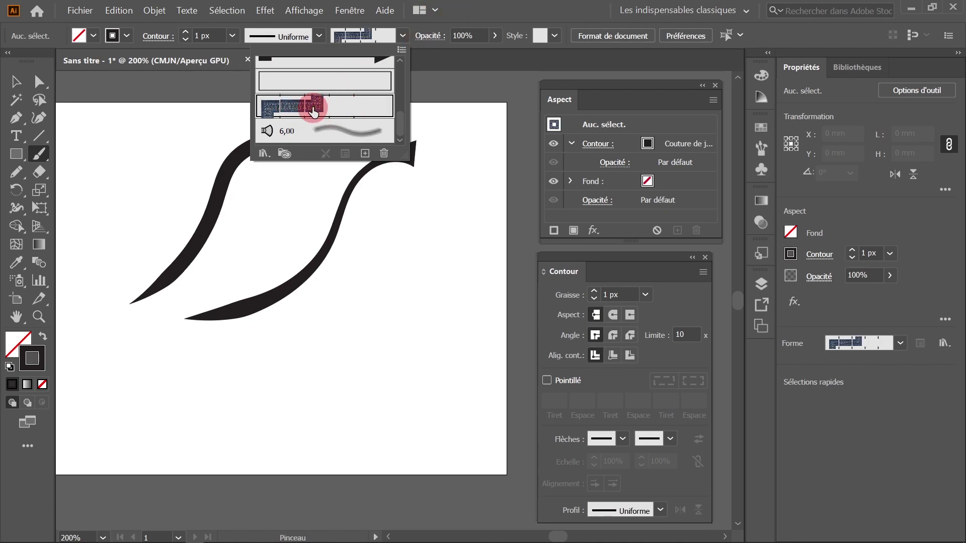
pyautogui.click(464, 16)
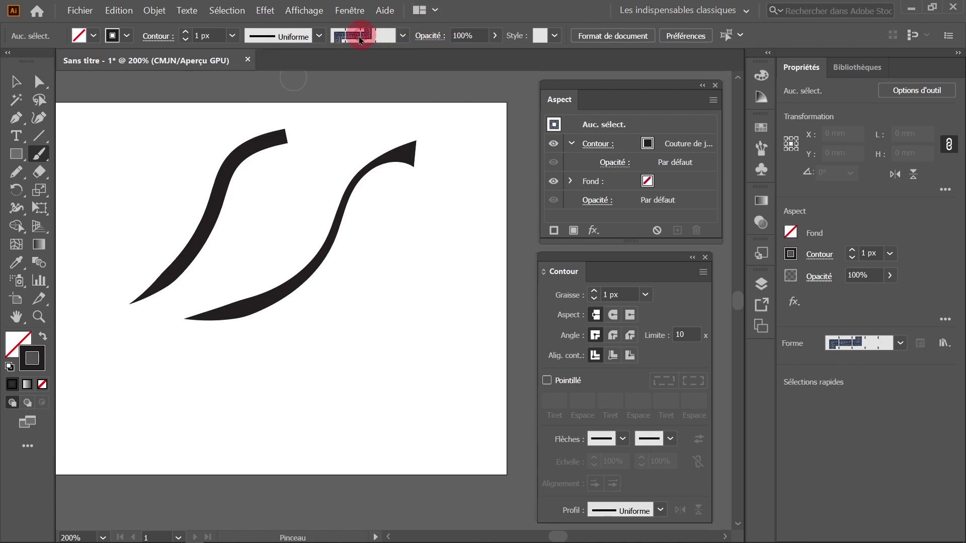
pyautogui.click(320, 36)
pyautogui.scroll(-3, 316, 91)
pyautogui.click(250, 200)
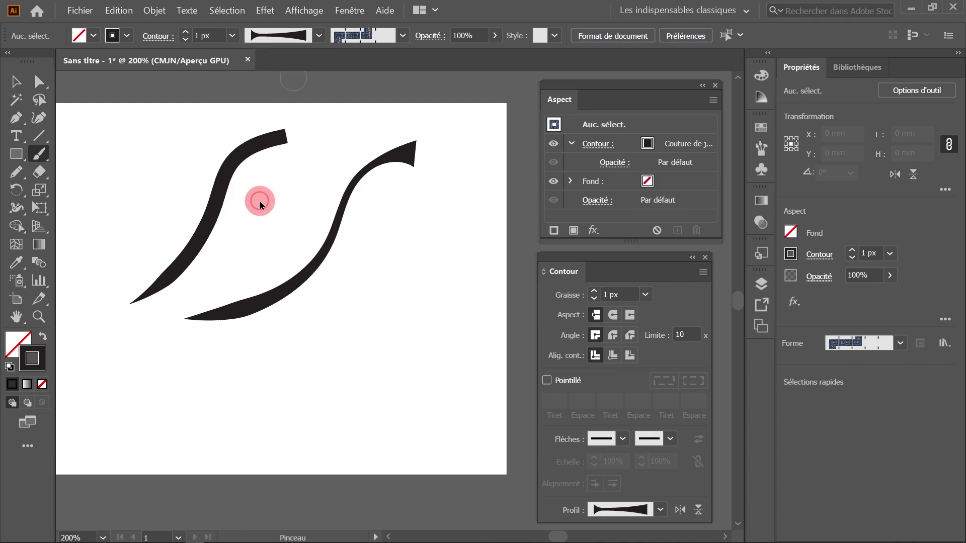
# - Paint three denim-stitch strokes: right side, lower left, and over the black strokes
pyautogui.moveTo(473, 177); pyautogui.dragTo(291, 402)
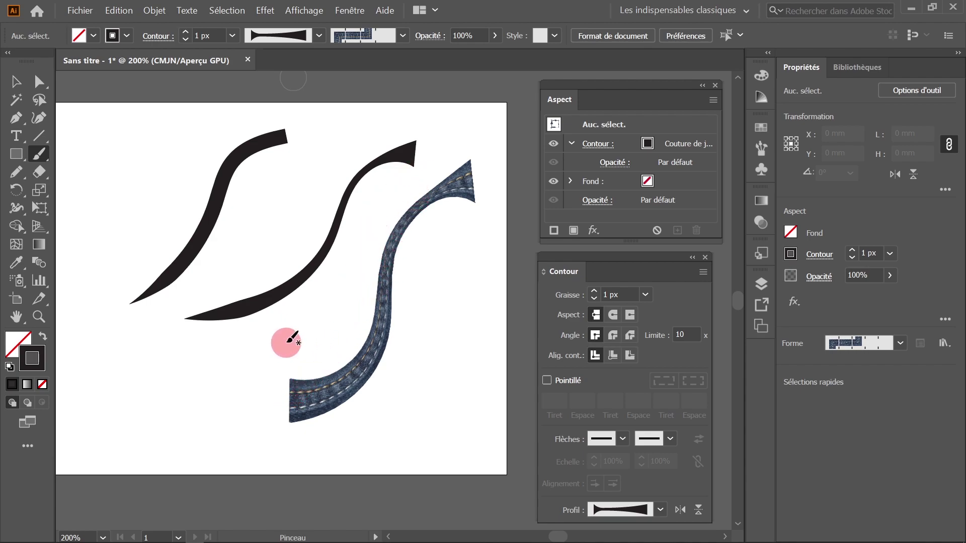
pyautogui.moveTo(345, 282); pyautogui.dragTo(161, 397)
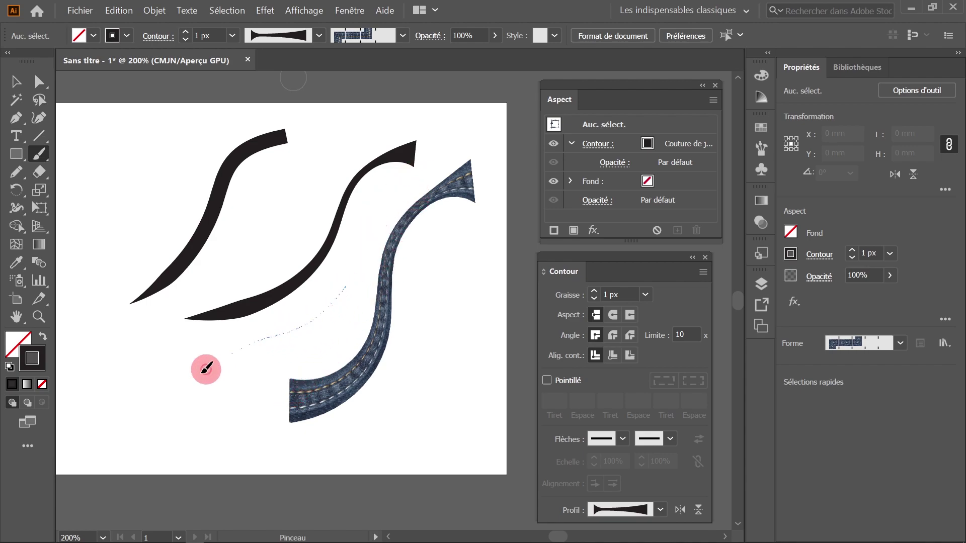
pyautogui.moveTo(321, 147); pyautogui.dragTo(171, 310)
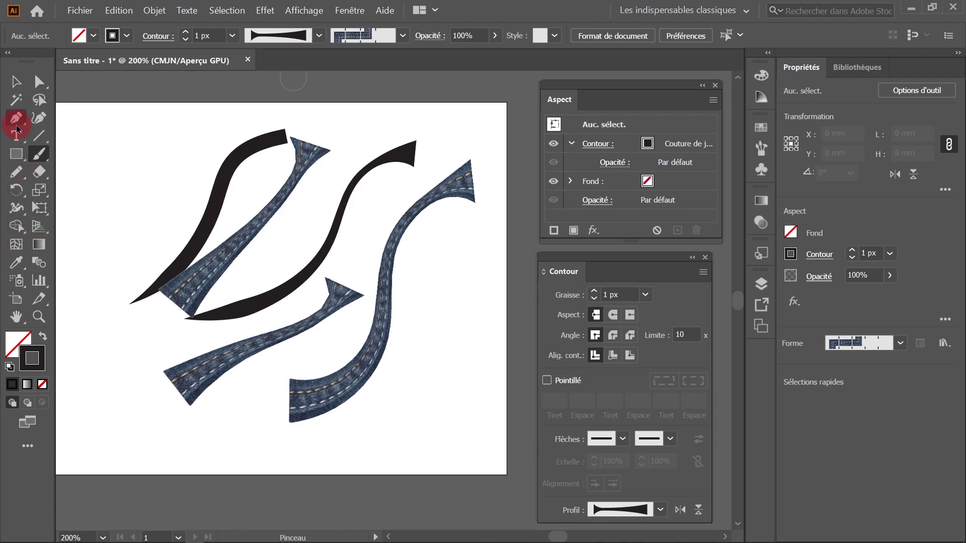
# - Select all the brush strokes and delete them
pyautogui.press('v')
pyautogui.moveTo(145, 125); pyautogui.dragTo(434, 462)
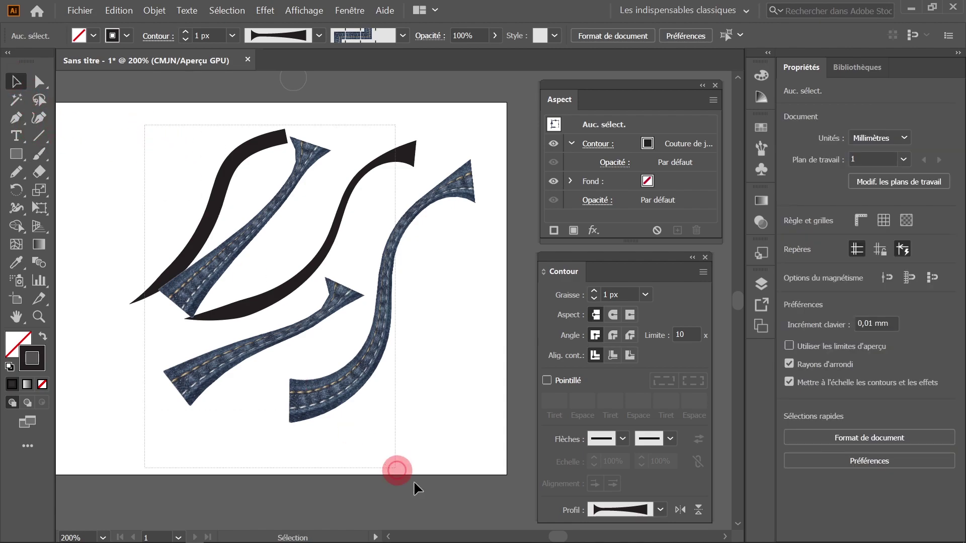
pyautogui.press('Delete')
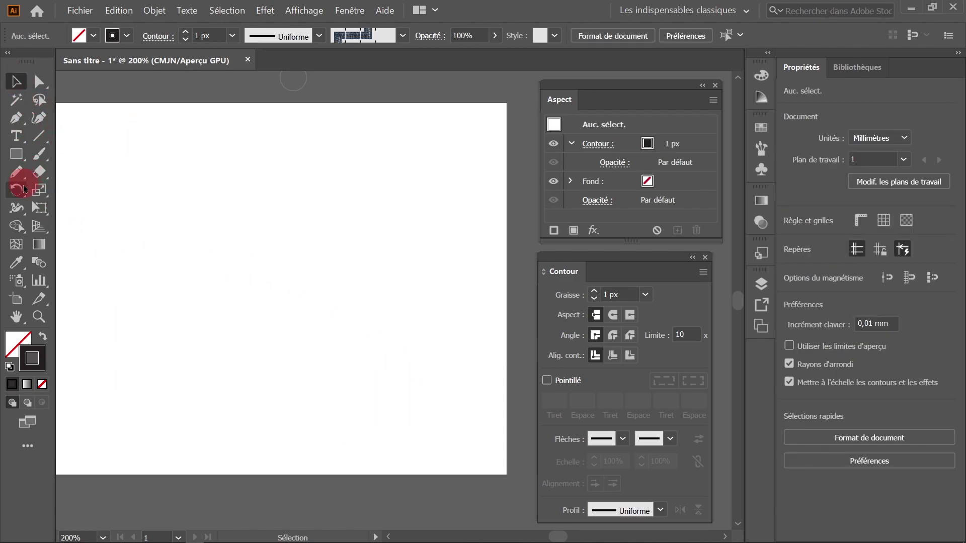
# - Draw a five-pointed star with an 8 px stroke
pyautogui.moveTo(16, 154); pyautogui.dragTo(70, 224)
pyautogui.moveTo(241, 229); pyautogui.dragTo(328, 309)
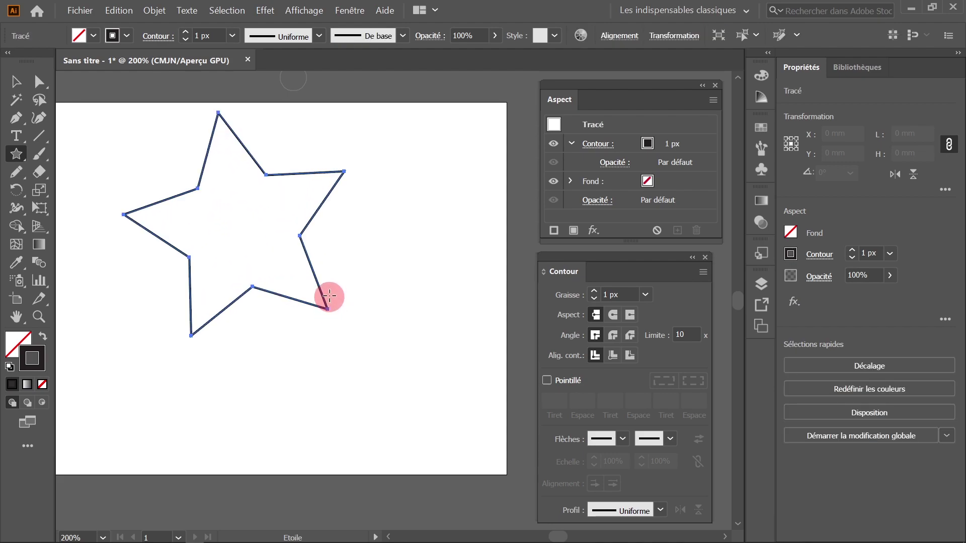
pyautogui.click(185, 32)
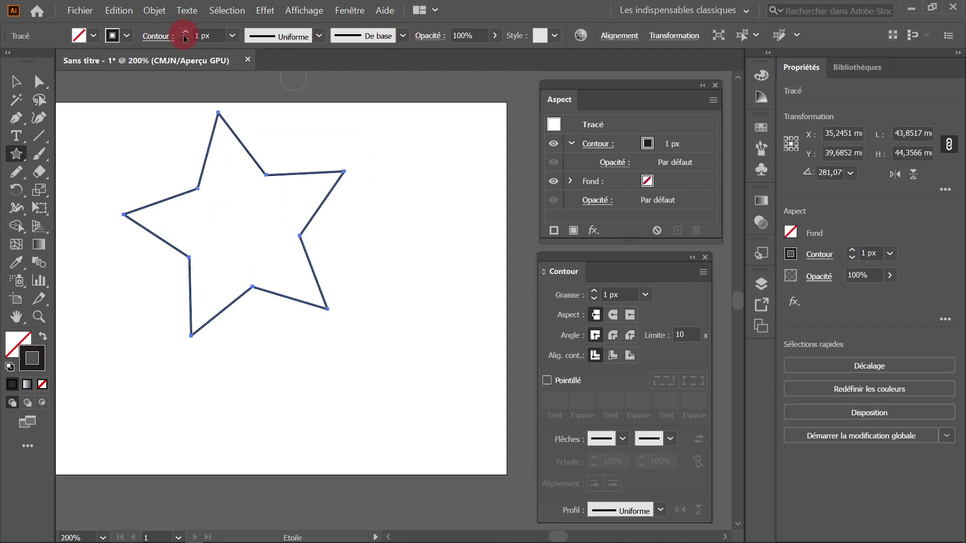
pyautogui.click(186, 33)
pyautogui.click(186, 33)
pyautogui.click(187, 33)
pyautogui.click(187, 33)
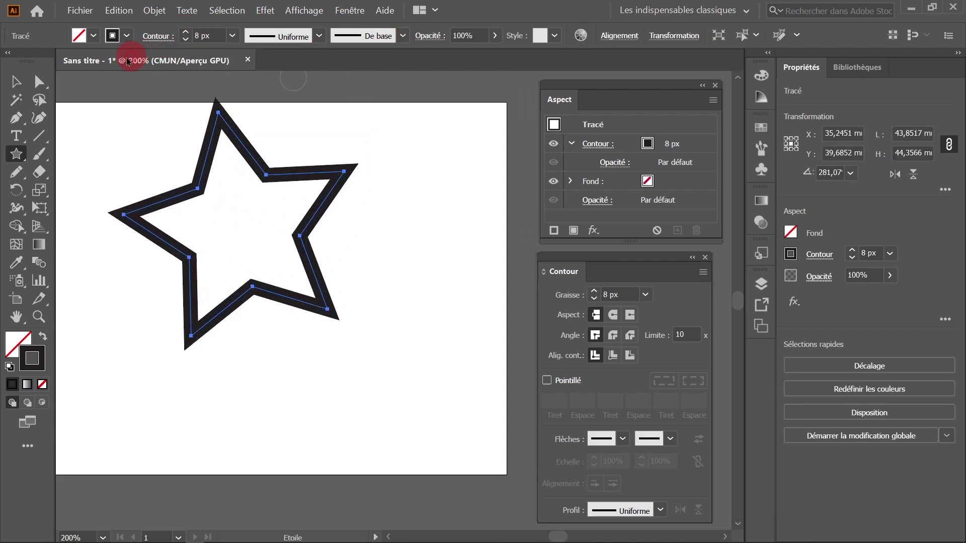
# - Apply a variable width profile to the star's outline and move it down and right
pyautogui.click(326, 44)
pyautogui.scroll(-1, 319, 166)
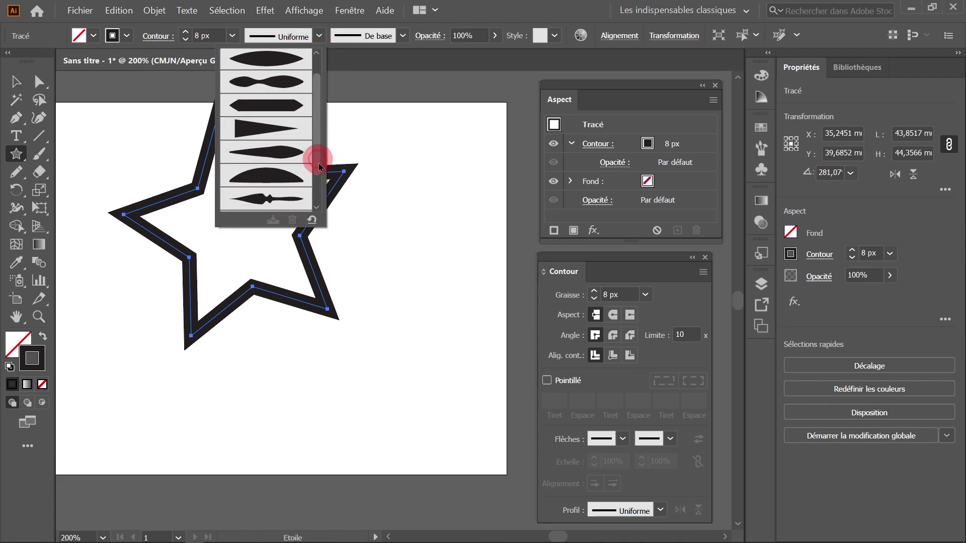
pyautogui.moveTo(319, 166); pyautogui.dragTo(319, 190)
pyautogui.click(267, 206)
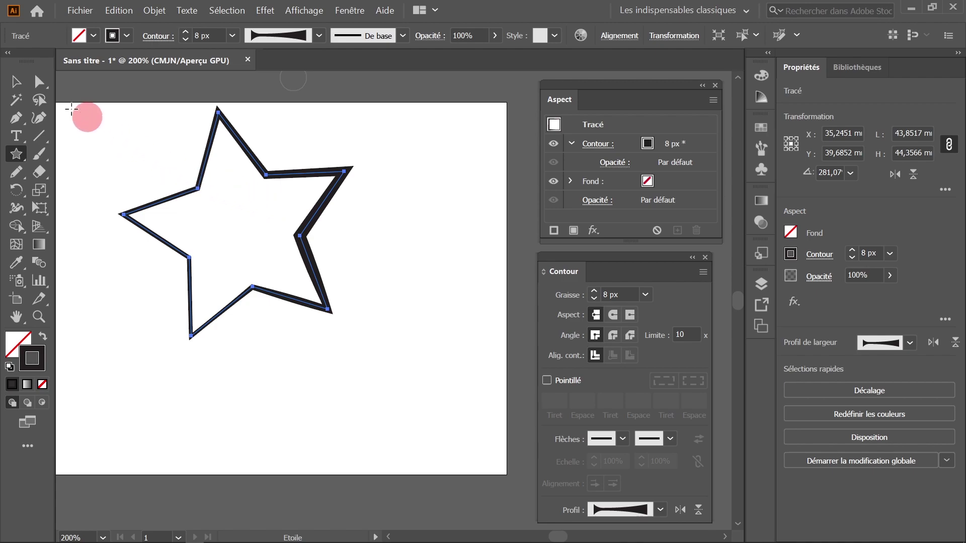
pyautogui.click(16, 81)
pyautogui.click(410, 190)
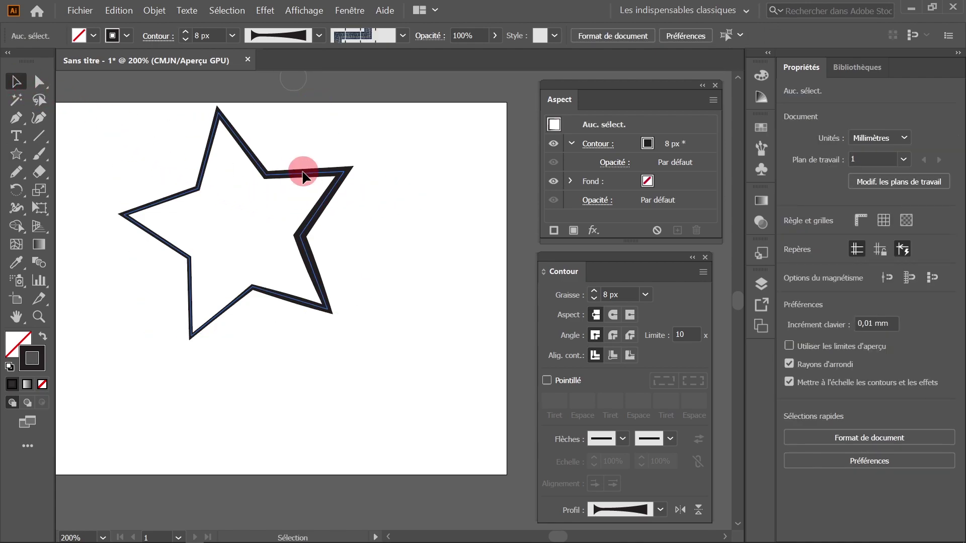
pyautogui.moveTo(303, 176); pyautogui.dragTo(335, 229)
pyautogui.click(406, 169)
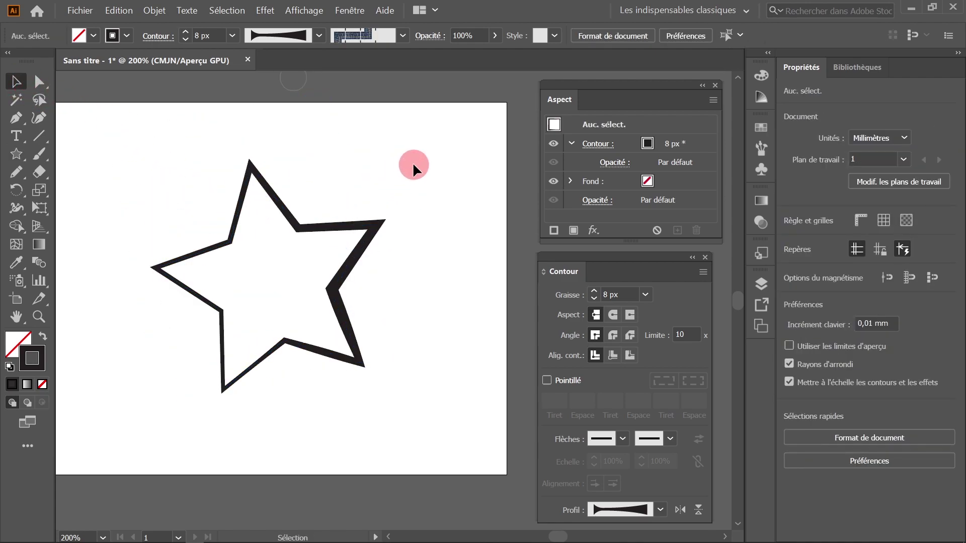